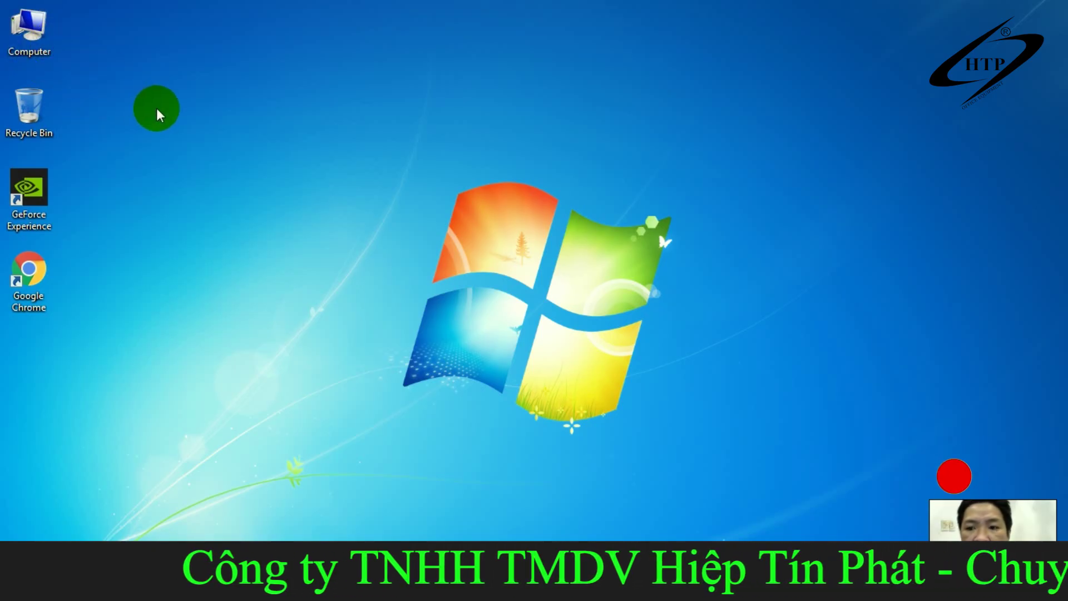
Step: Check the computer's Windows edition and system type in its system properties
{"action": "left_click", "coordinate": [44, 53]}
{"action": "right_click", "coordinate": [43, 52]}
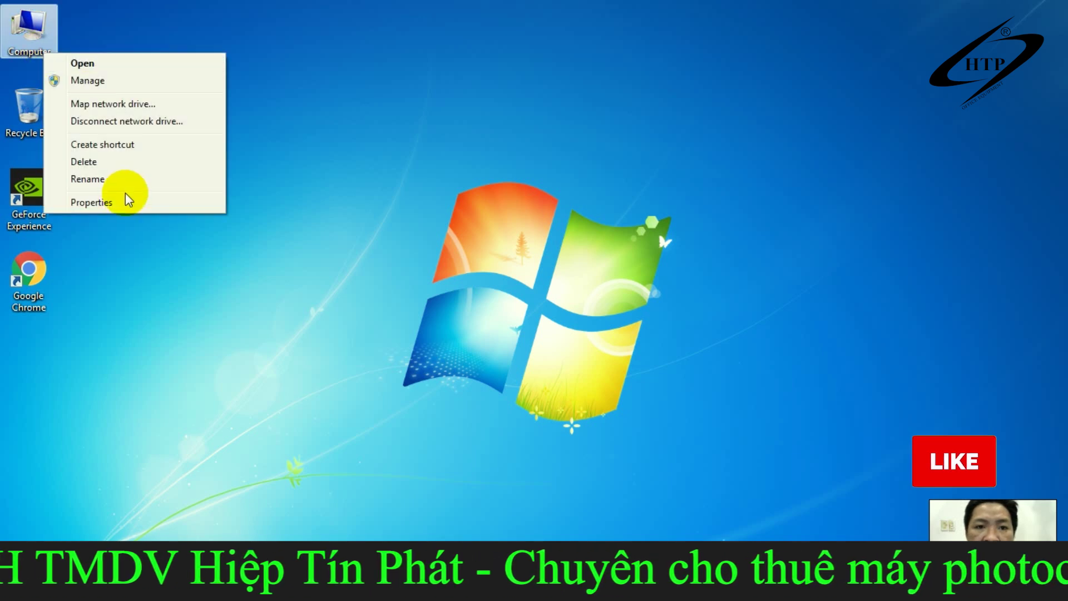
{"action": "left_click", "coordinate": [178, 205]}
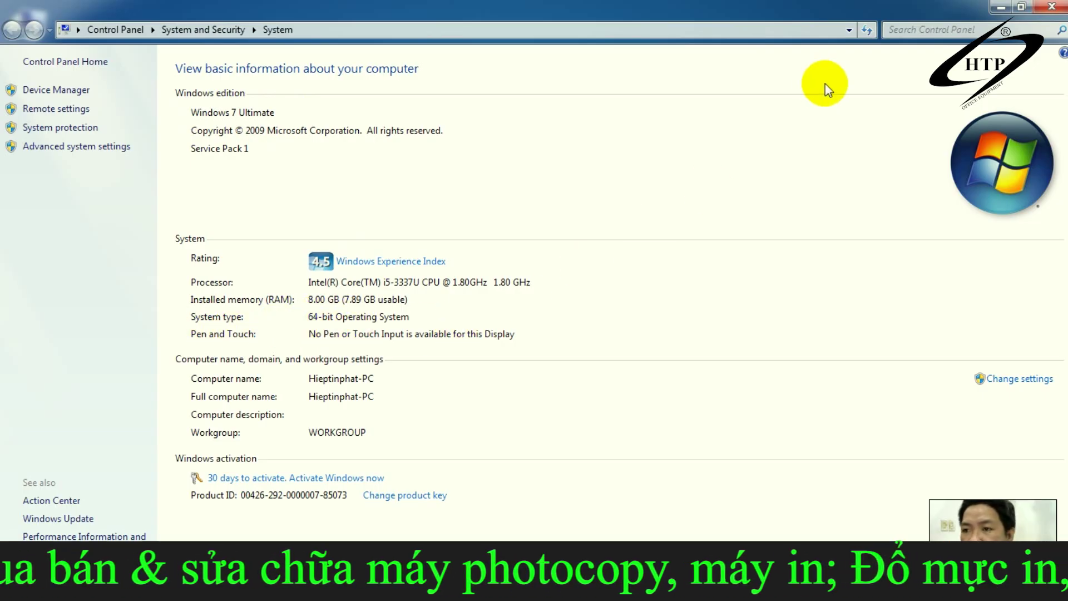
{"action": "left_click", "coordinate": [1052, 7]}
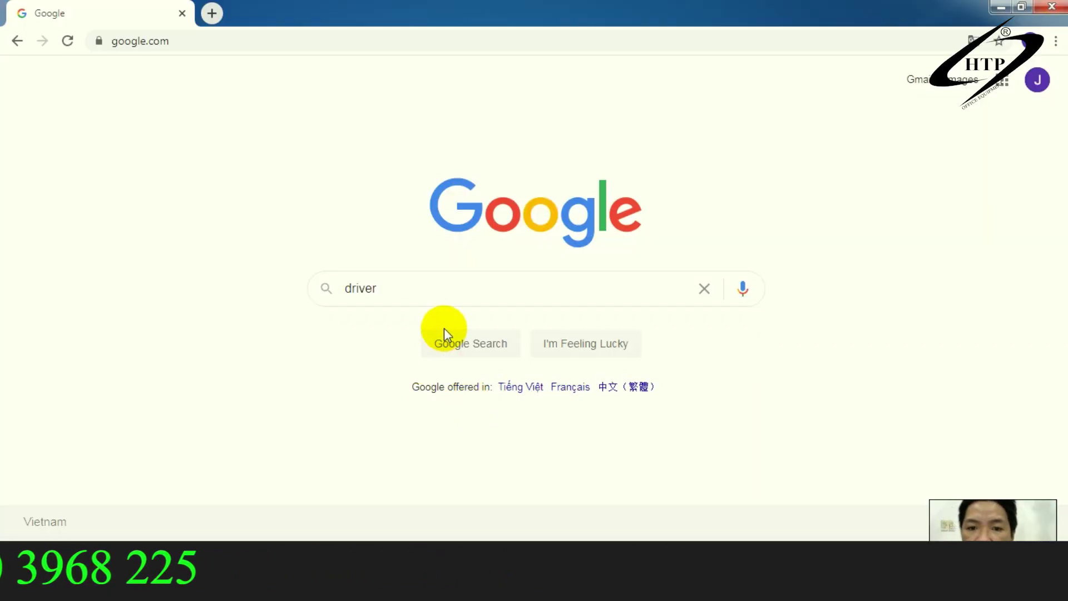
Step: Search Google for "driver canon 2900 win 7 64 bit"
{"action": "left_click", "coordinate": [420, 298]}
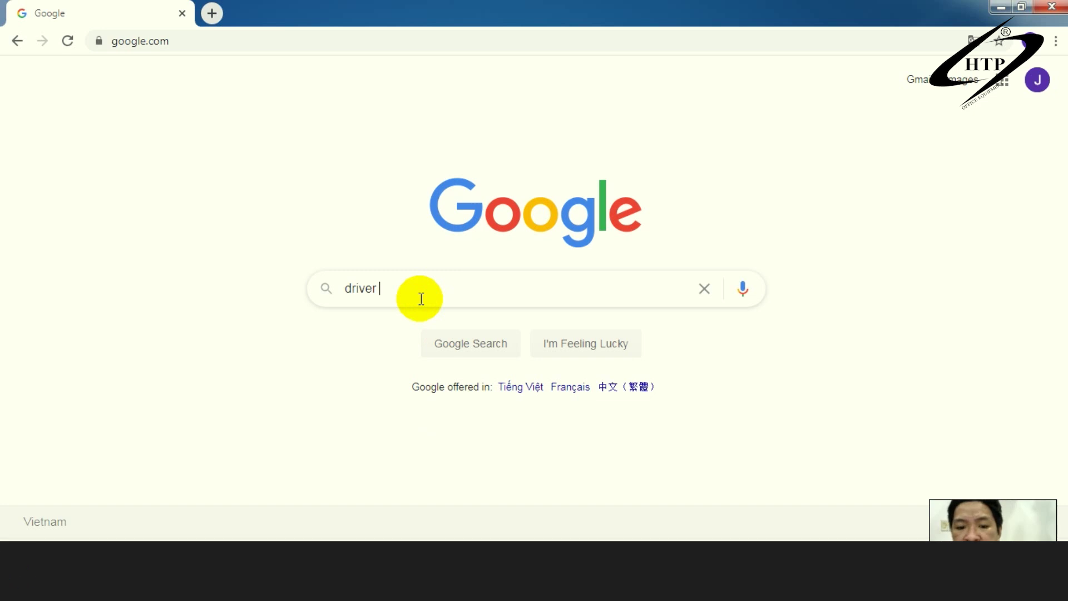
{"action": "type", "text": "canon 2"}
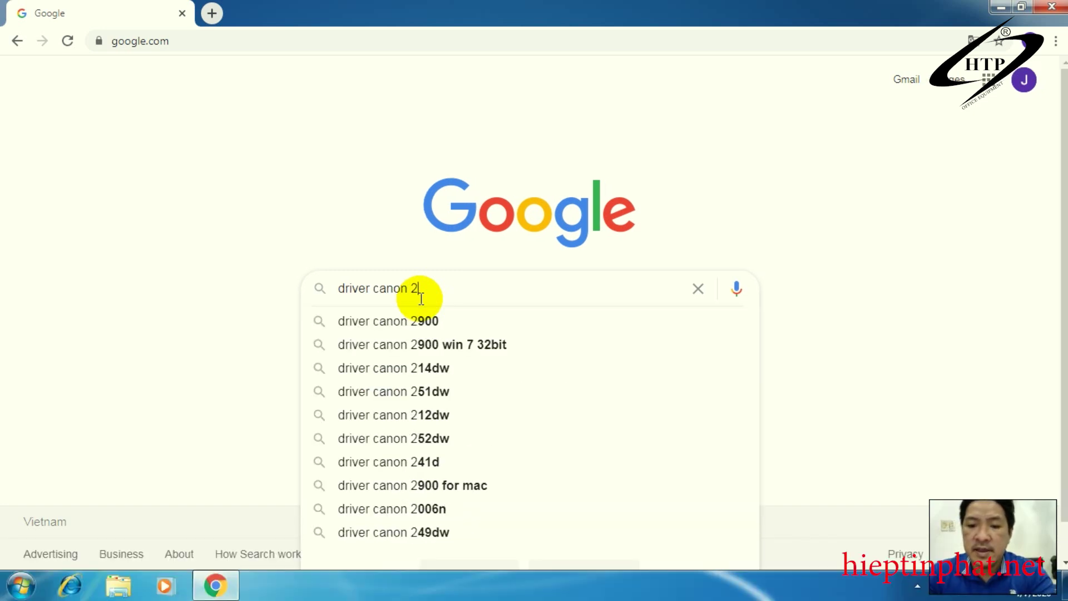
{"action": "type", "text": "900 w"}
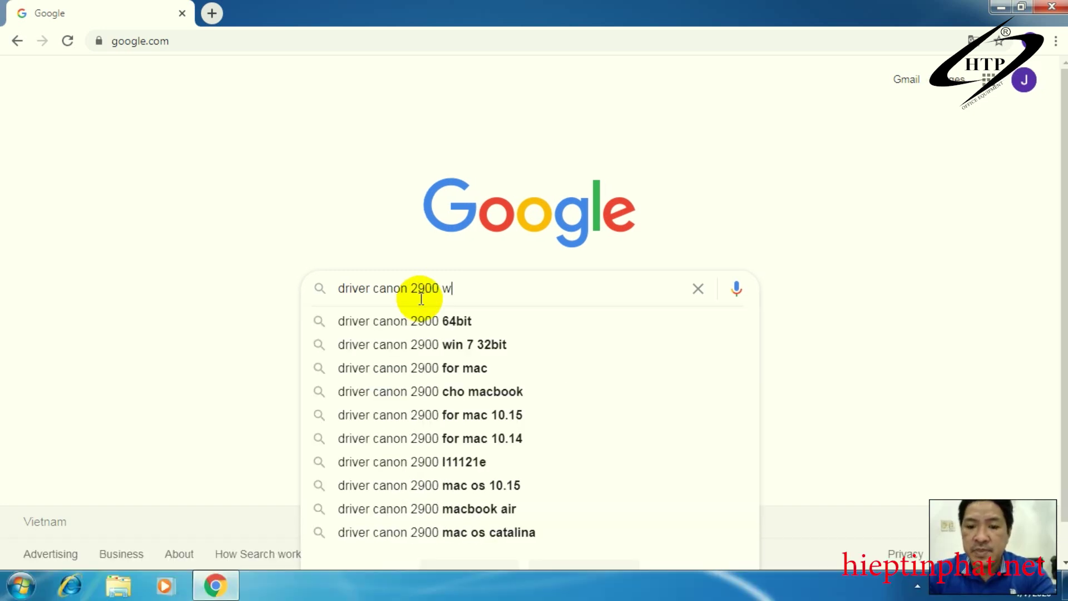
{"action": "type", "text": "in"}
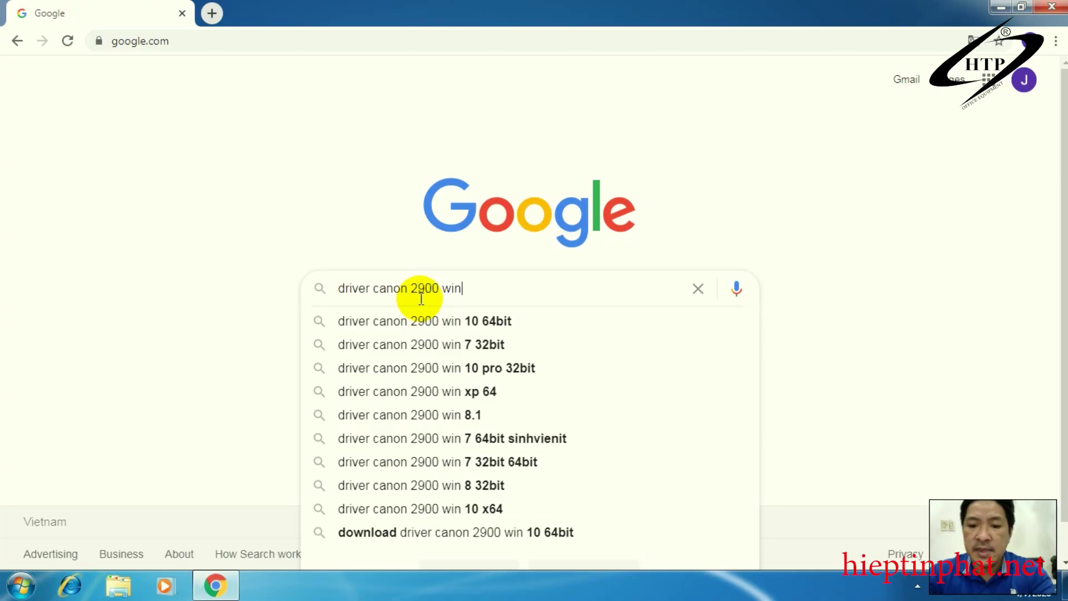
{"action": "type", "text": " 7 "}
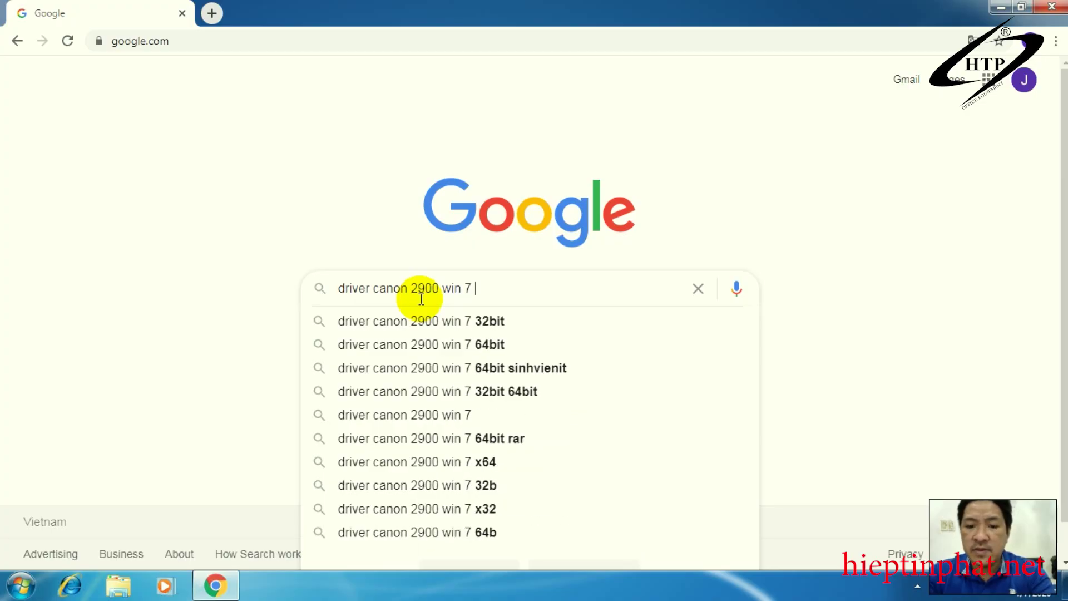
{"action": "type", "text": "64 bit"}
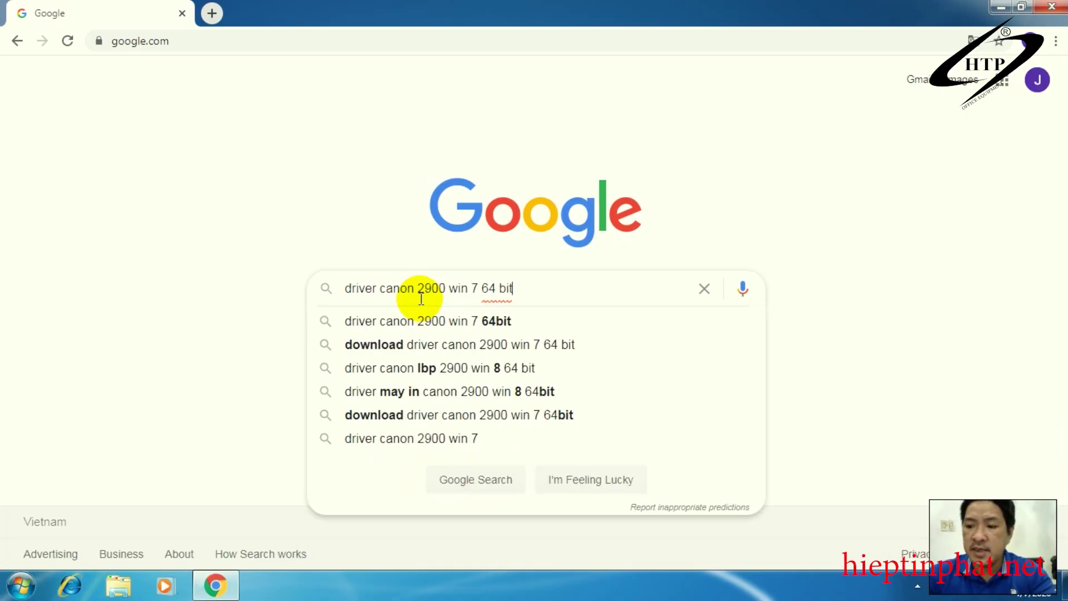
{"action": "key", "text": "Return"}
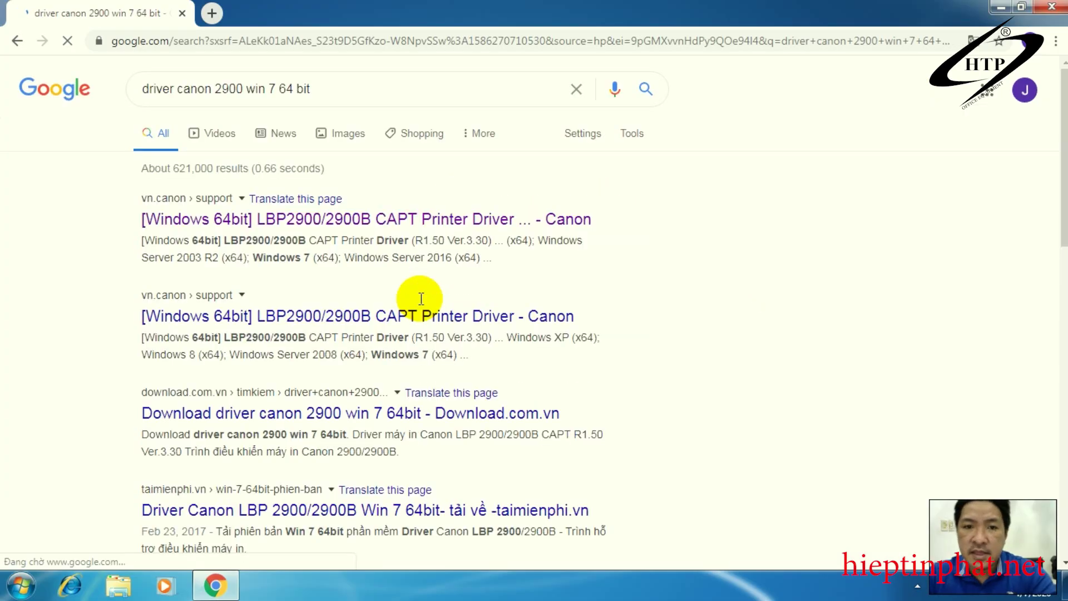
Step: Download the Windows 64bit LBP2900/2900B CAPT Printer Driver (R1.50 Ver.3.30) from Canon's support page
{"action": "left_click", "coordinate": [396, 224]}
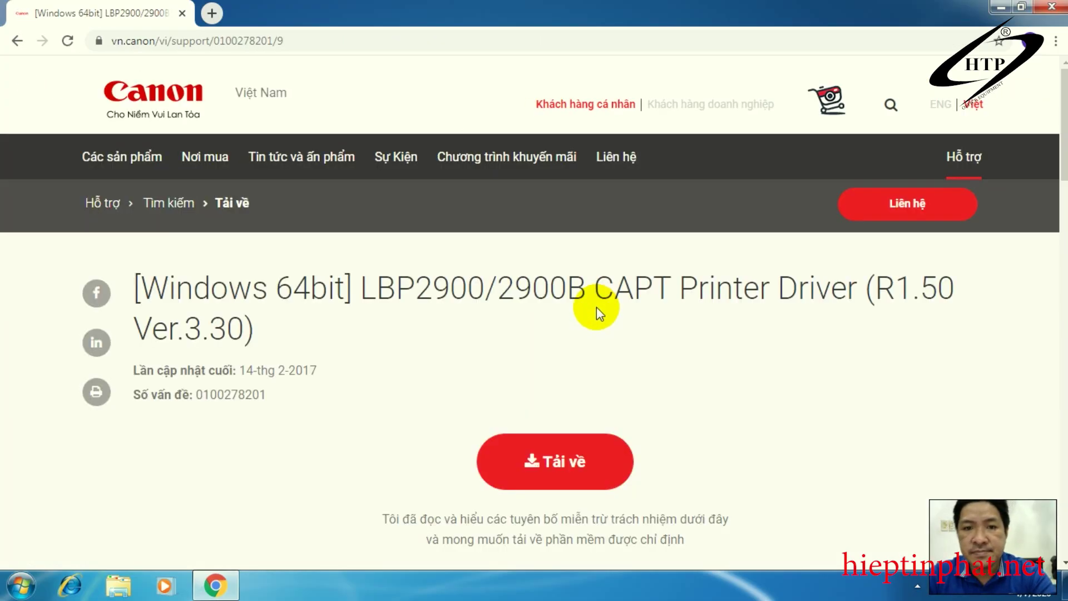
{"action": "scroll", "coordinate": [597, 314], "scroll_direction": "down", "scroll_amount": 3}
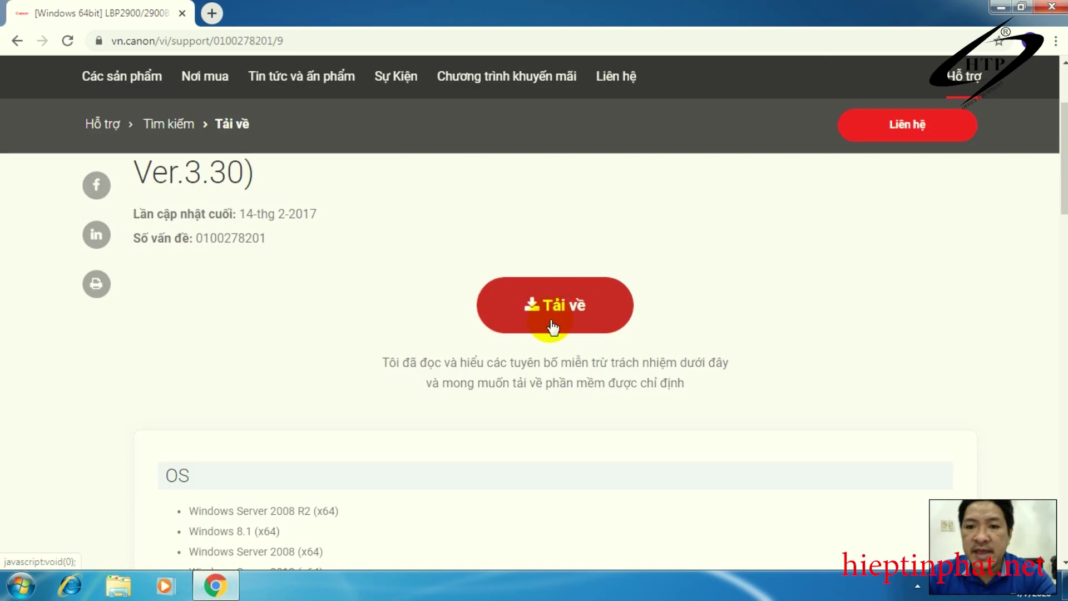
{"action": "left_click", "coordinate": [564, 307]}
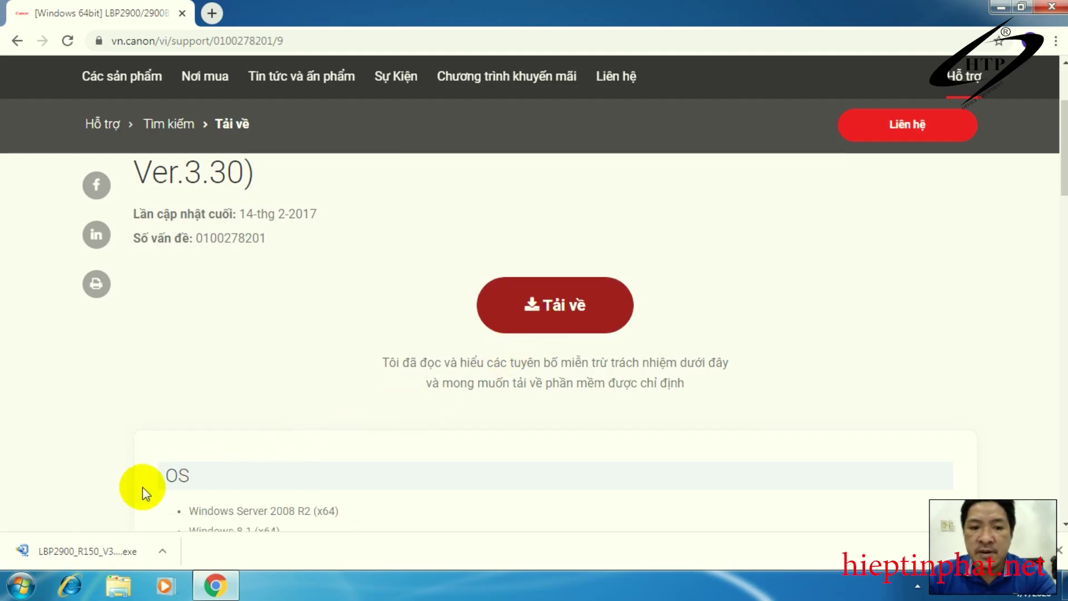
Step: Locate the downloaded LBP2900_R150_V330_W64_uk_EN_2 (1) file in its folder and paste it onto the desktop, beside the existing icons
{"action": "right_click", "coordinate": [98, 553]}
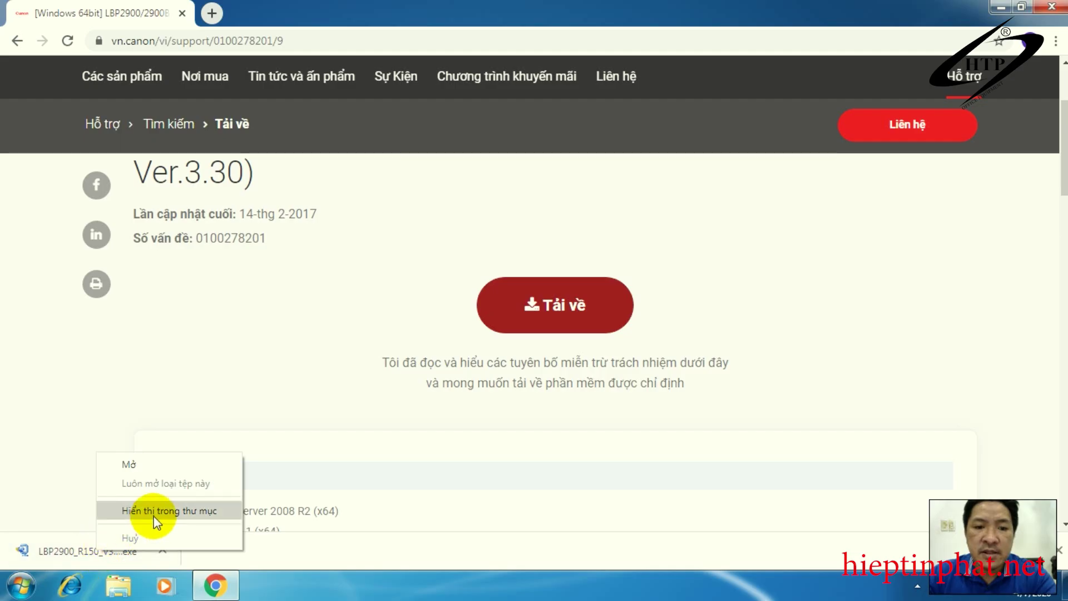
{"action": "left_click", "coordinate": [168, 512]}
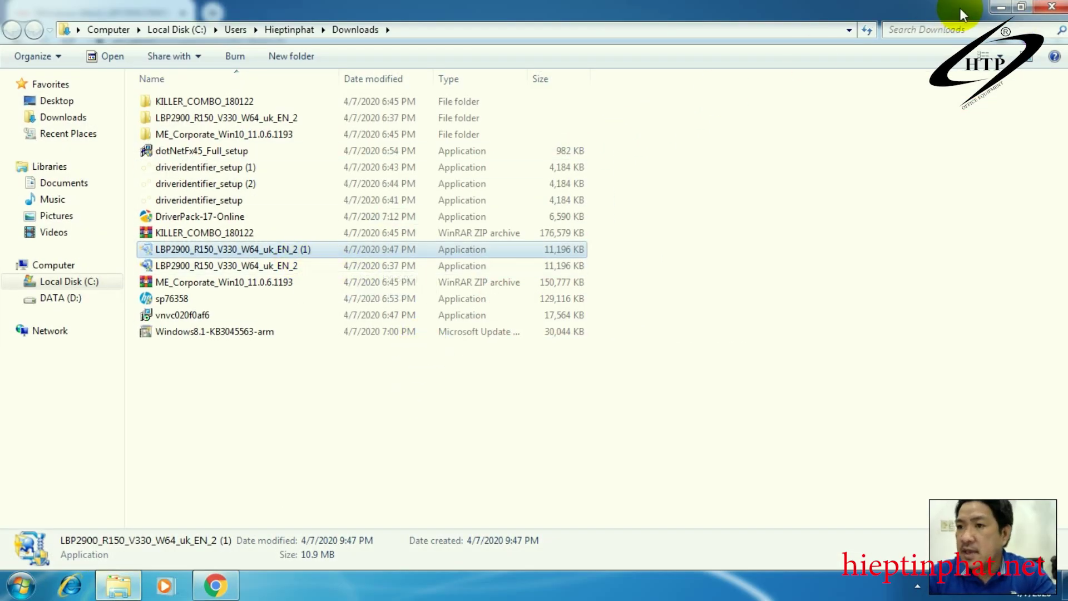
{"action": "left_click", "coordinate": [1000, 7]}
{"action": "left_click", "coordinate": [999, 7]}
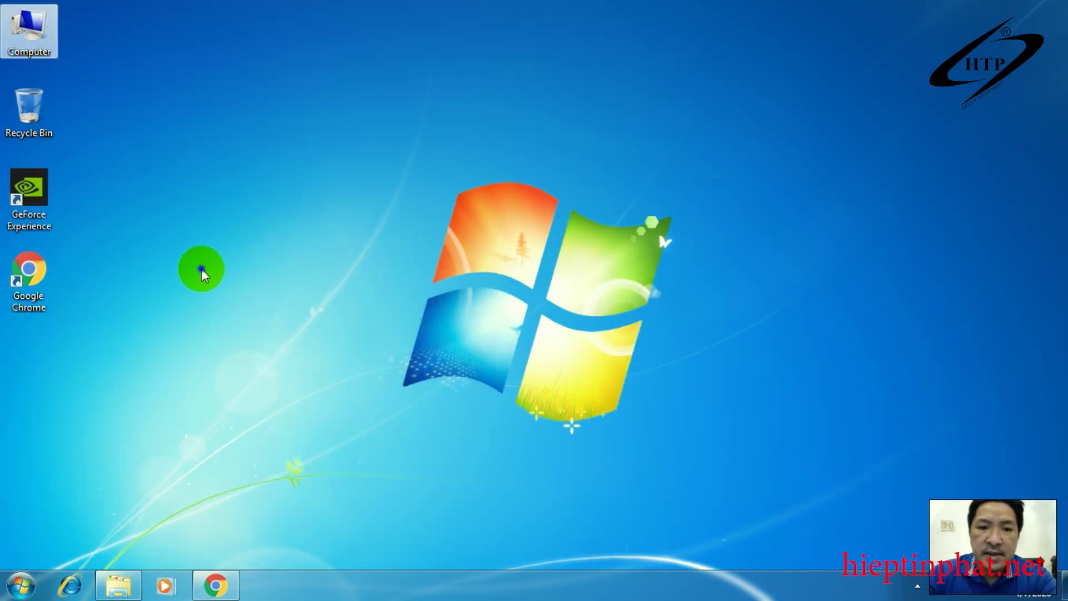
{"action": "right_click", "coordinate": [202, 270]}
{"action": "left_click", "coordinate": [245, 337]}
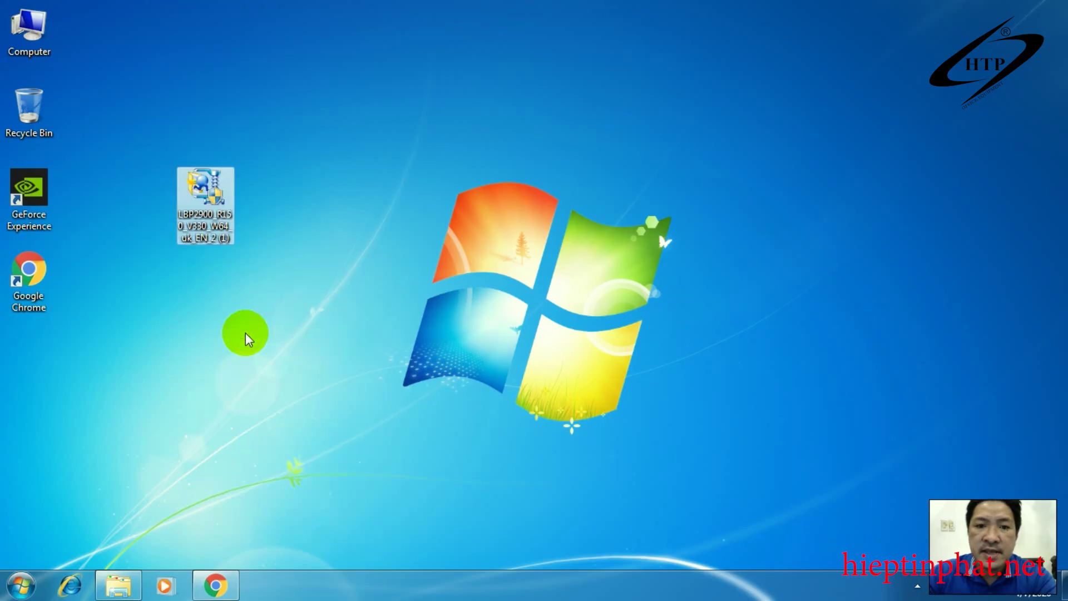
{"action": "left_click_drag", "start_coordinate": [214, 228], "coordinate": [194, 310]}
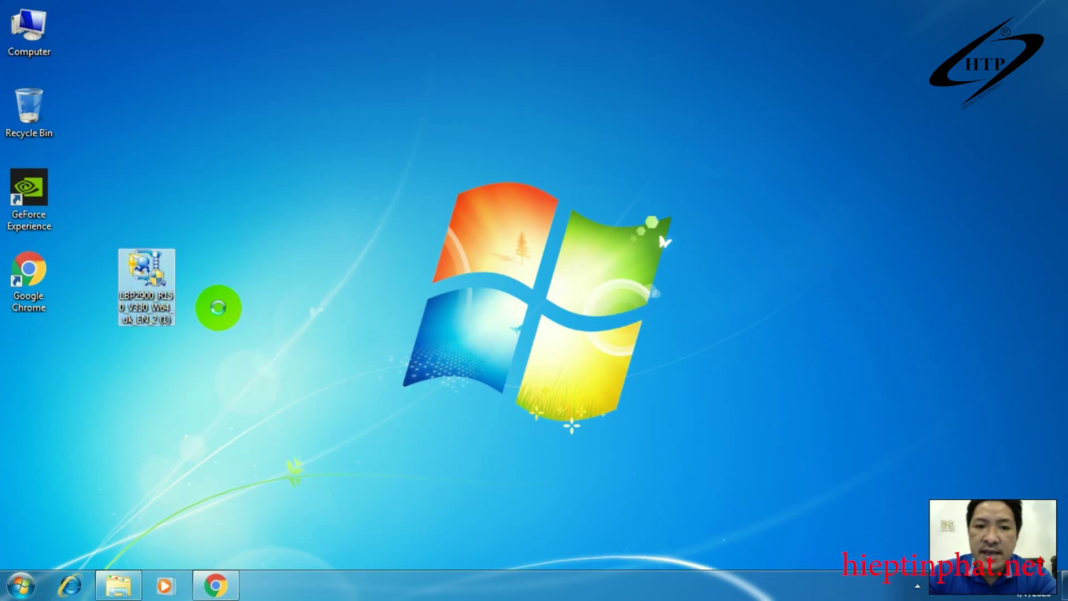
Step: Extract the LBP2900 driver package with WinRAR into its own folder on the desktop
{"action": "right_click", "coordinate": [152, 300]}
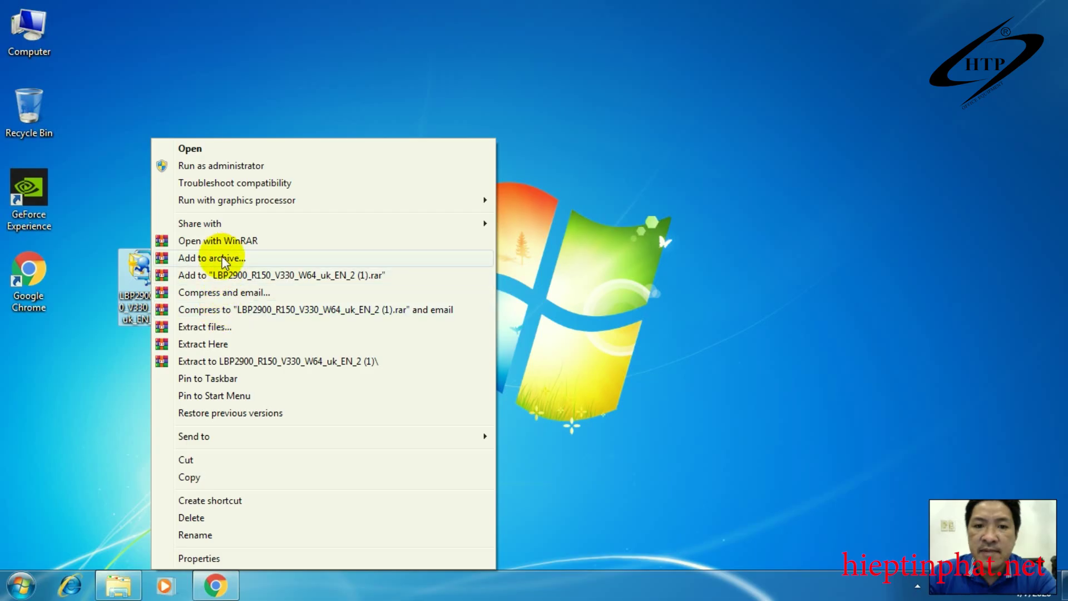
{"action": "left_click", "coordinate": [228, 327]}
{"action": "left_click", "coordinate": [582, 457]}
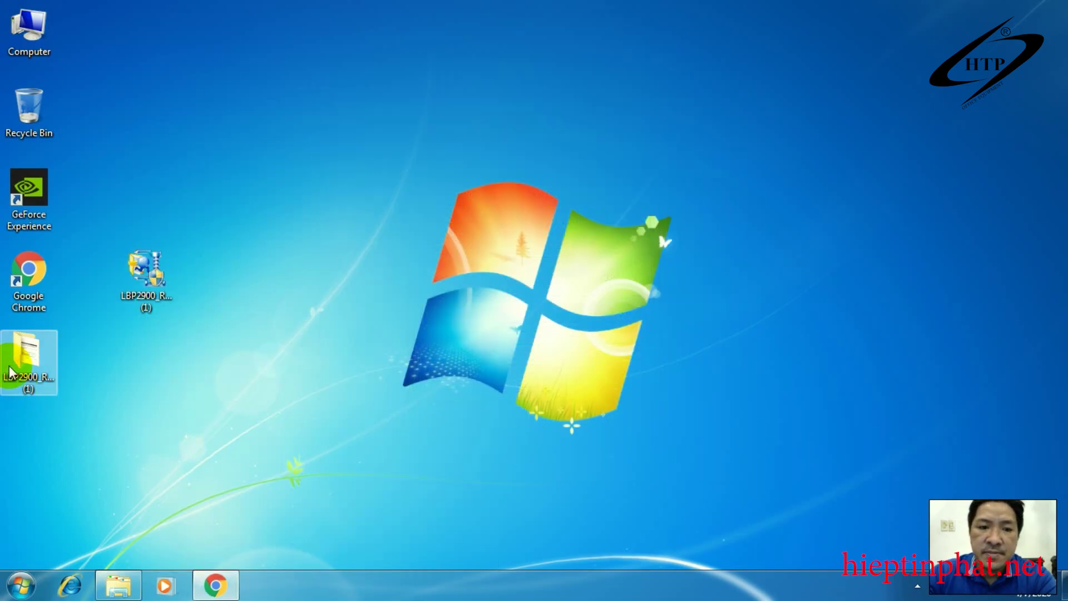
Step: Examine the setup files in the x64 subfolder of the extracted LBP2900 driver folder
{"action": "left_click", "coordinate": [22, 377]}
{"action": "double_click", "coordinate": [22, 377]}
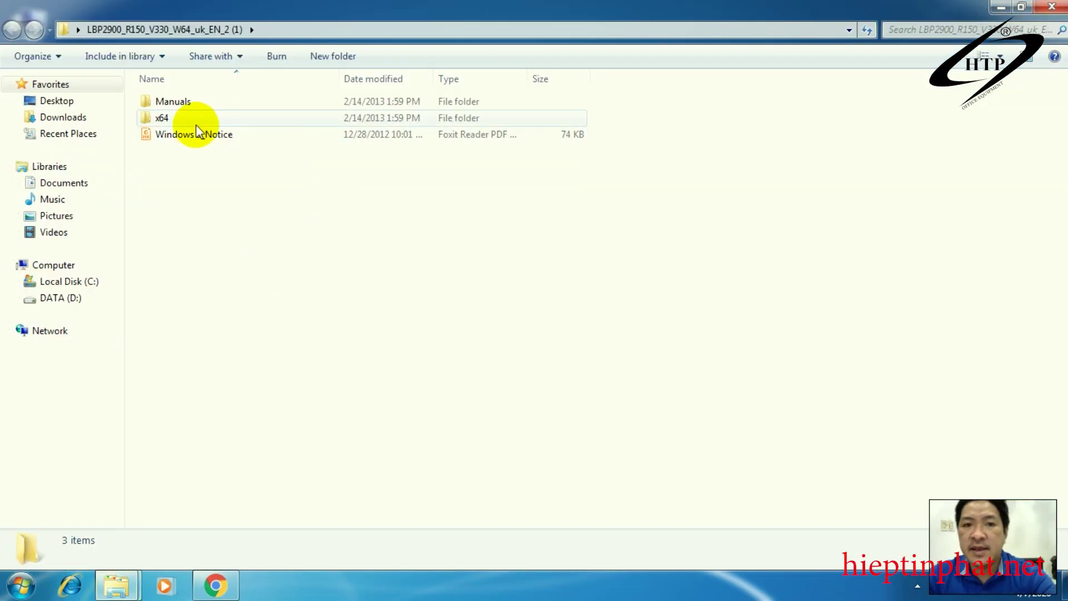
{"action": "double_click", "coordinate": [181, 118]}
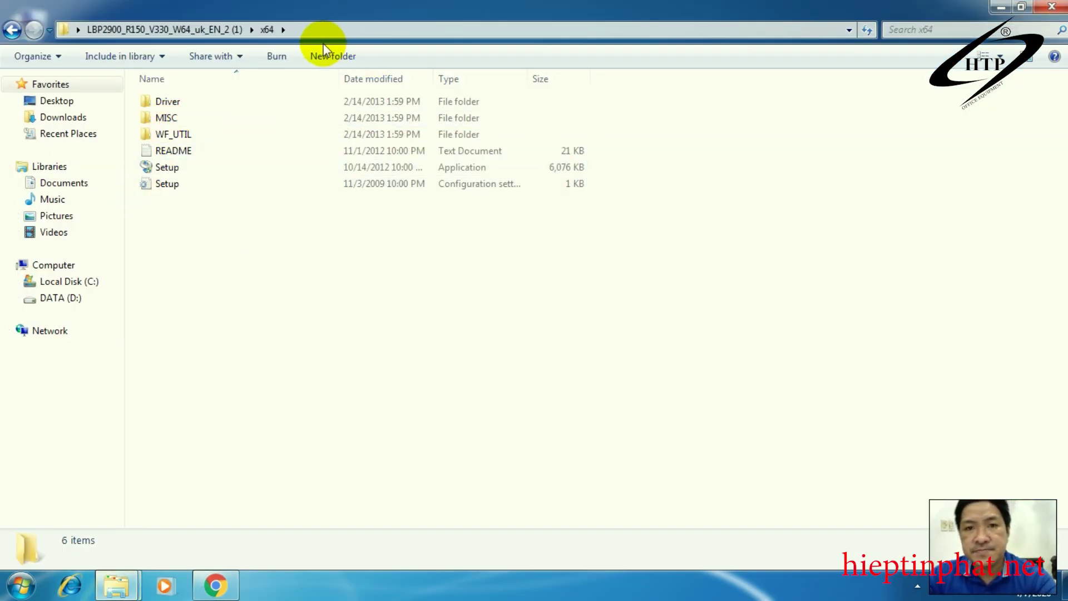
{"action": "left_click", "coordinate": [354, 33]}
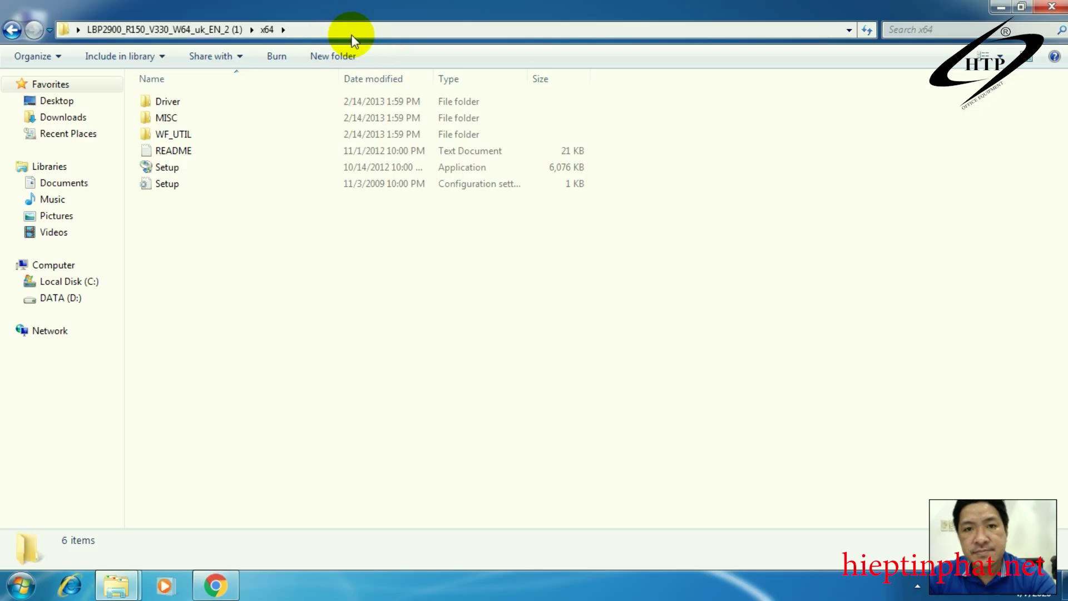
{"action": "left_click", "coordinate": [392, 30]}
{"action": "left_click", "coordinate": [268, 229]}
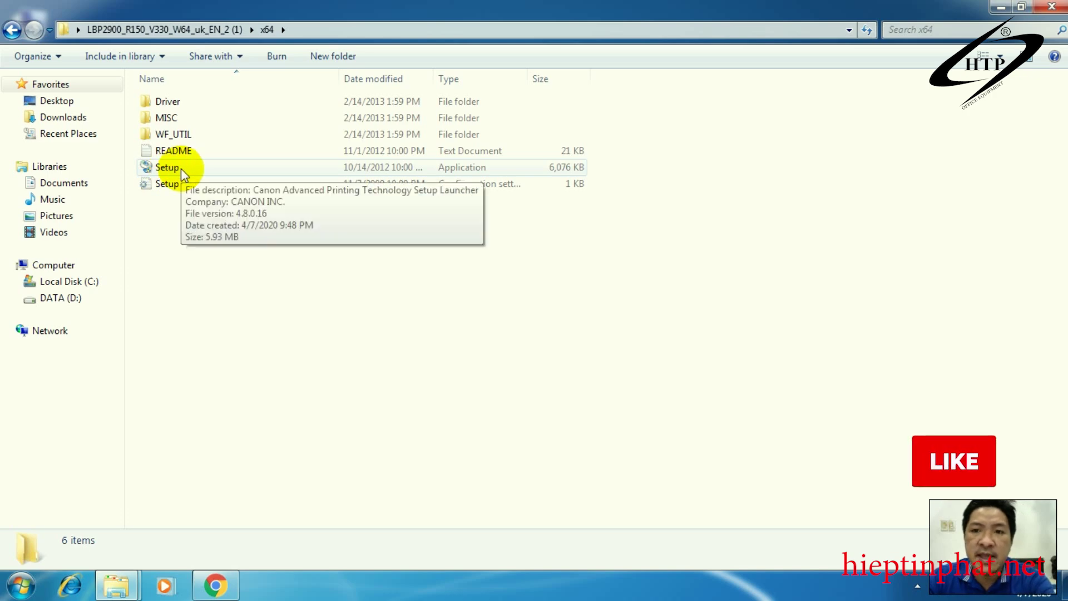
{"action": "left_click", "coordinate": [1000, 7]}
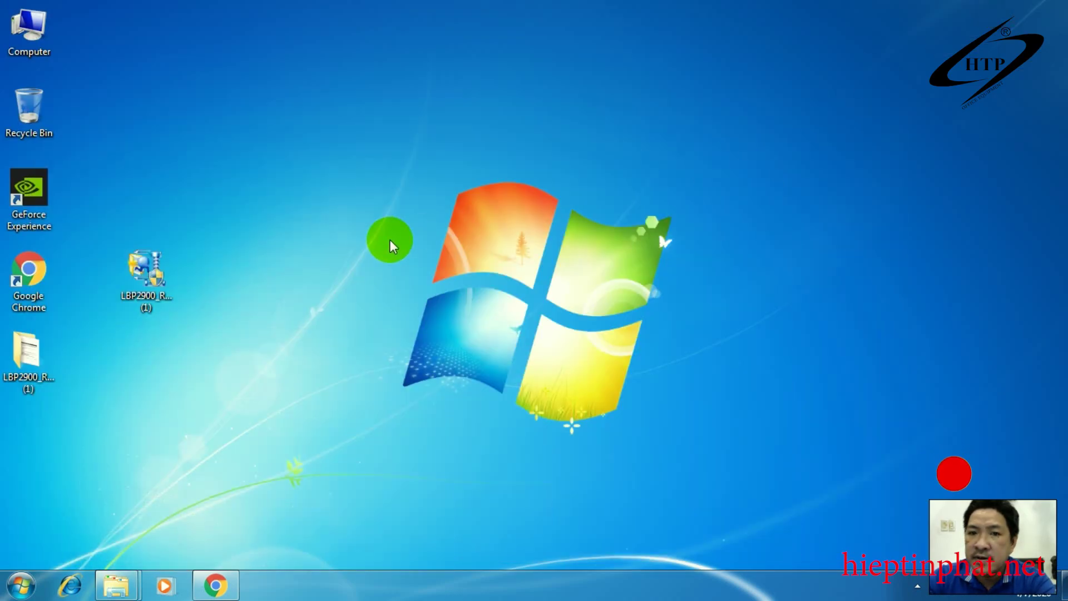
Step: Open Device Manager within Computer Management to show the computer's hardware devices
{"action": "right_click", "coordinate": [39, 50]}
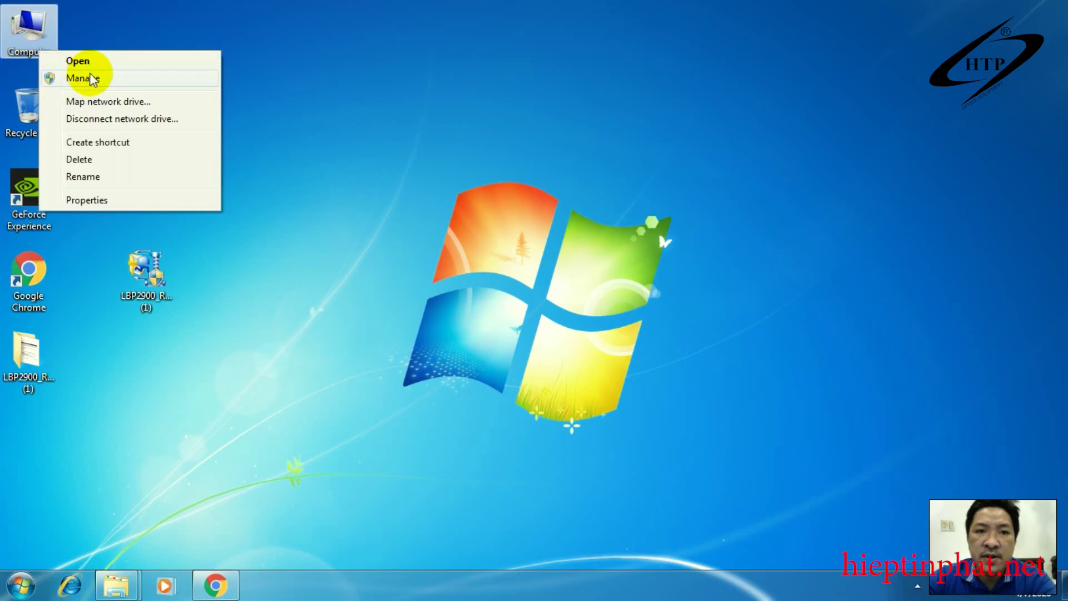
{"action": "left_click", "coordinate": [106, 81]}
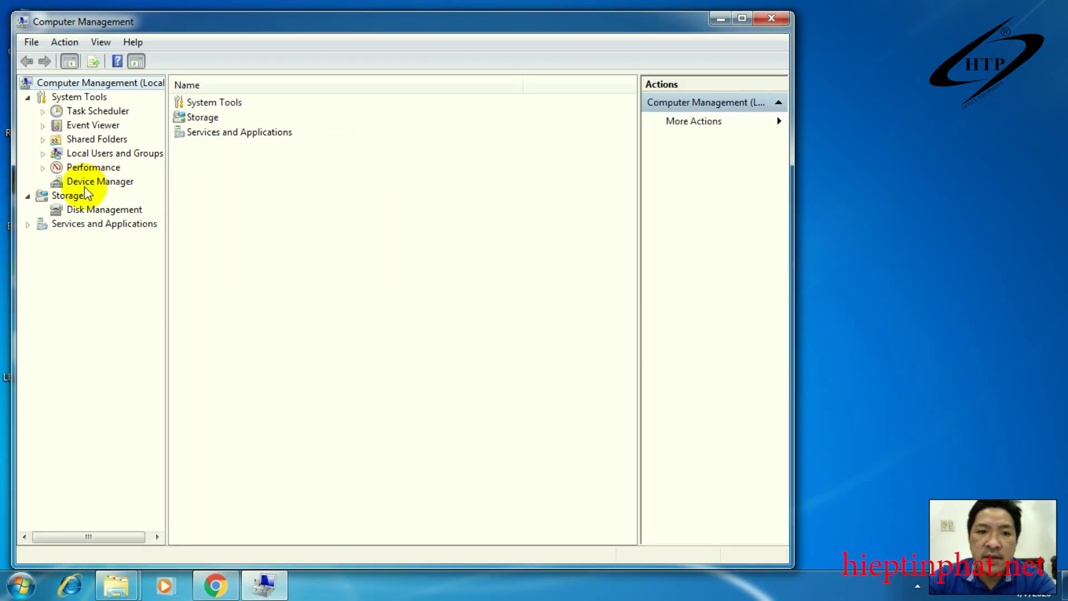
{"action": "left_click", "coordinate": [105, 186]}
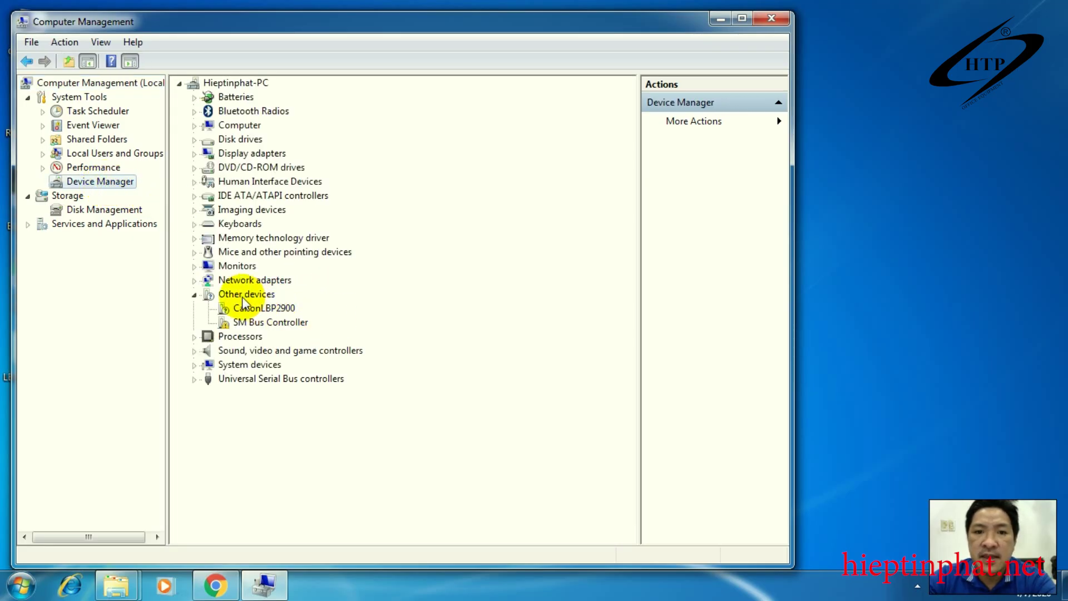
Step: Start a driver update for the CanonLBP2900 device, choosing to browse the computer for driver software
{"action": "left_click", "coordinate": [283, 310]}
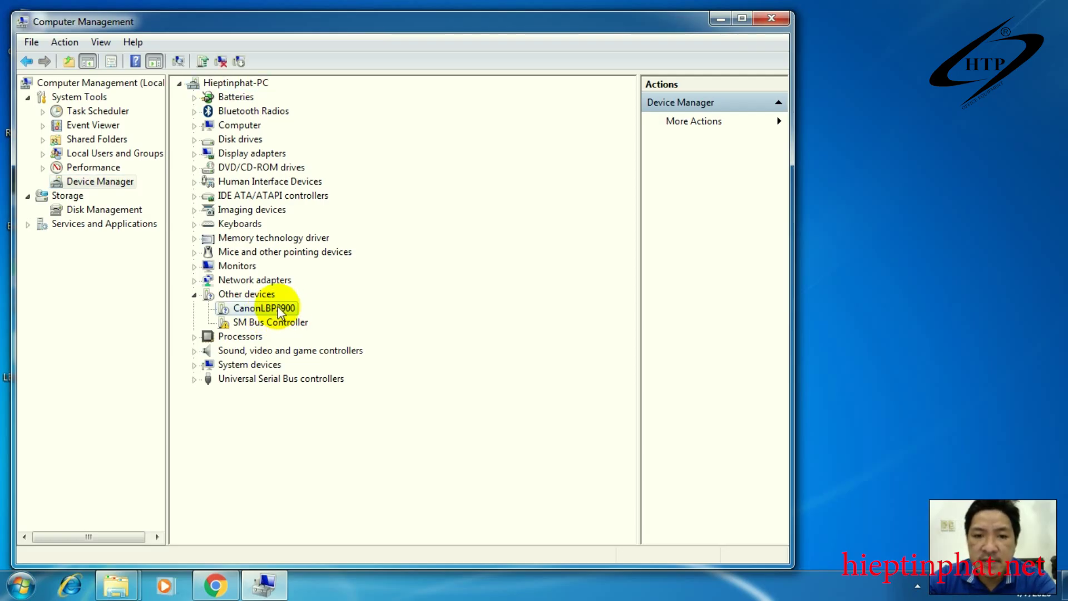
{"action": "right_click", "coordinate": [284, 311]}
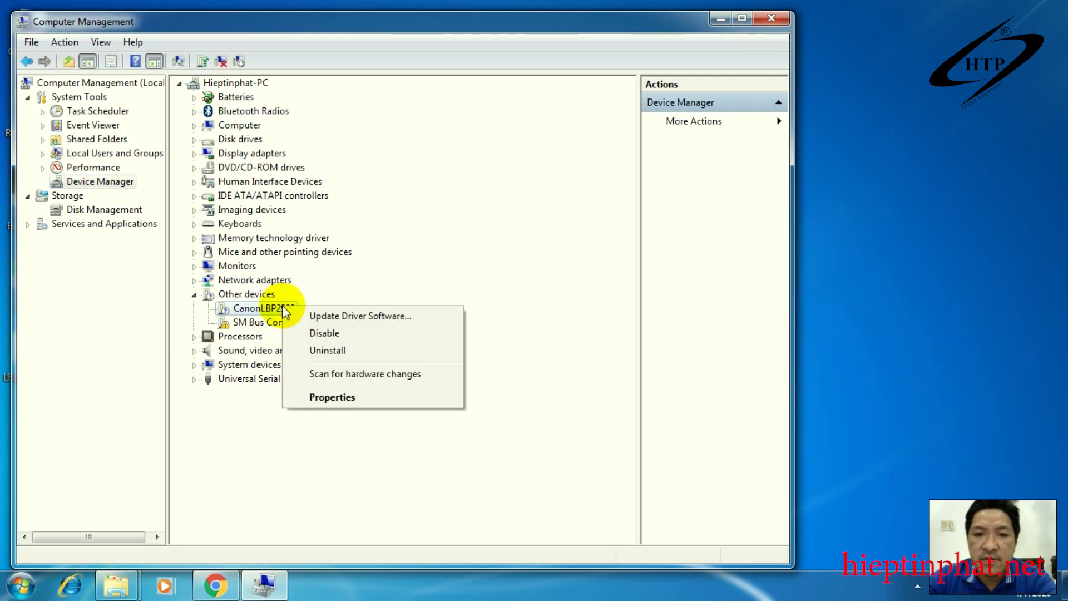
{"action": "left_click", "coordinate": [365, 317]}
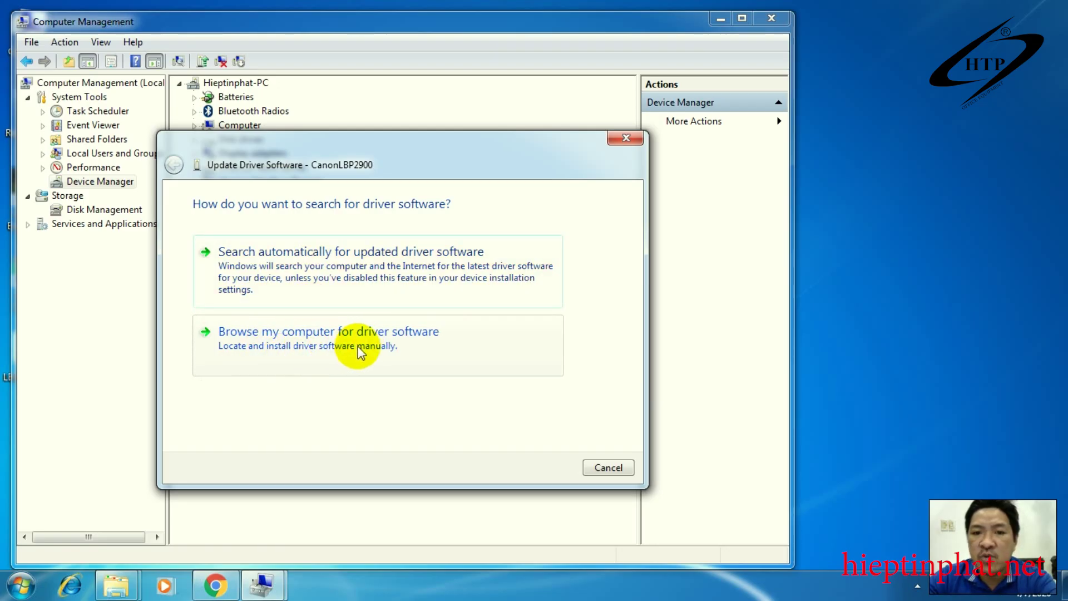
{"action": "left_click", "coordinate": [392, 342]}
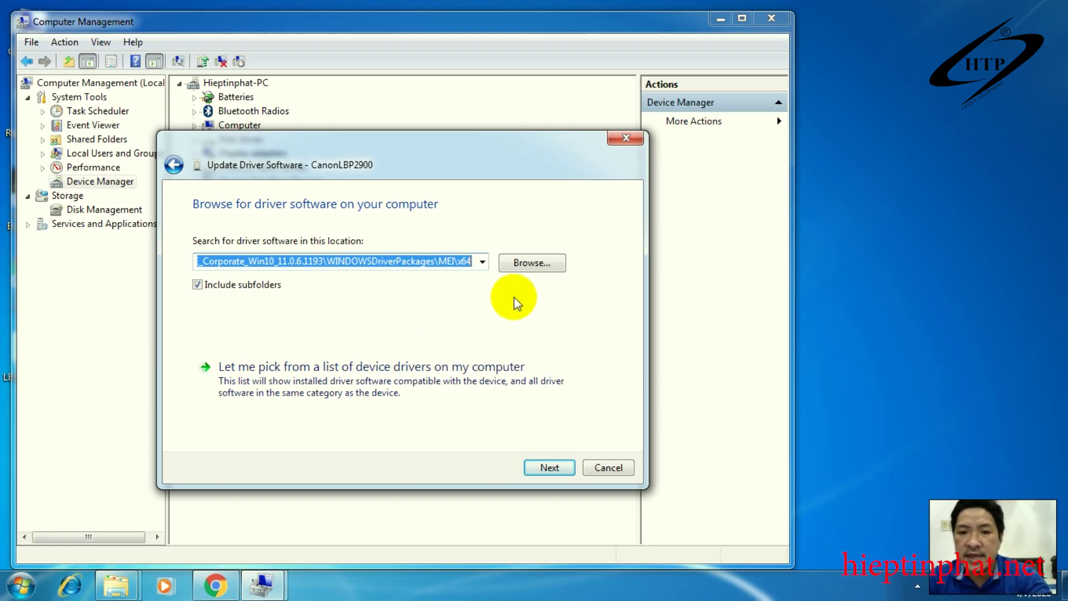
Step: Install the CanonLBP2900 driver from the desktop folder LBP2900_R150_V330_W64_uk_EN_2 (1) and close the update wizard
{"action": "key", "text": "BackSpace"}
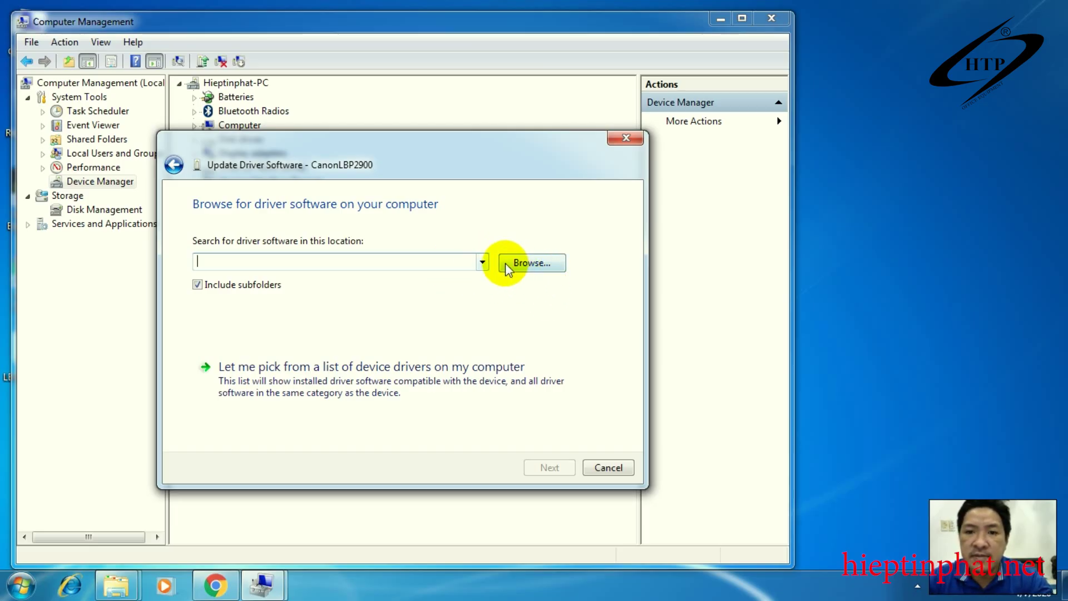
{"action": "left_click", "coordinate": [529, 264]}
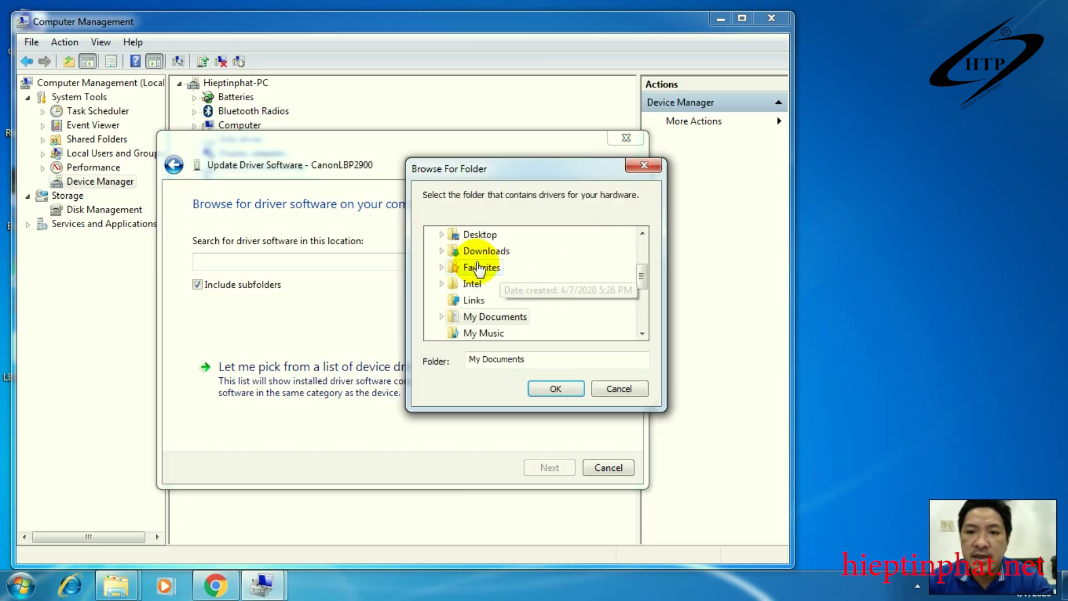
{"action": "left_click", "coordinate": [509, 333]}
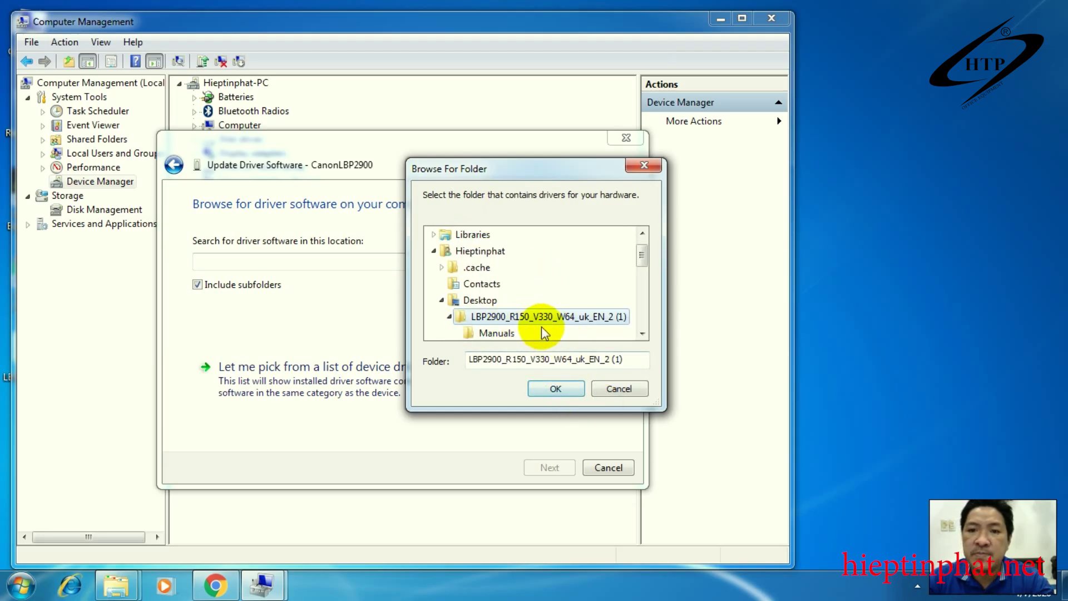
{"action": "left_click", "coordinate": [569, 387]}
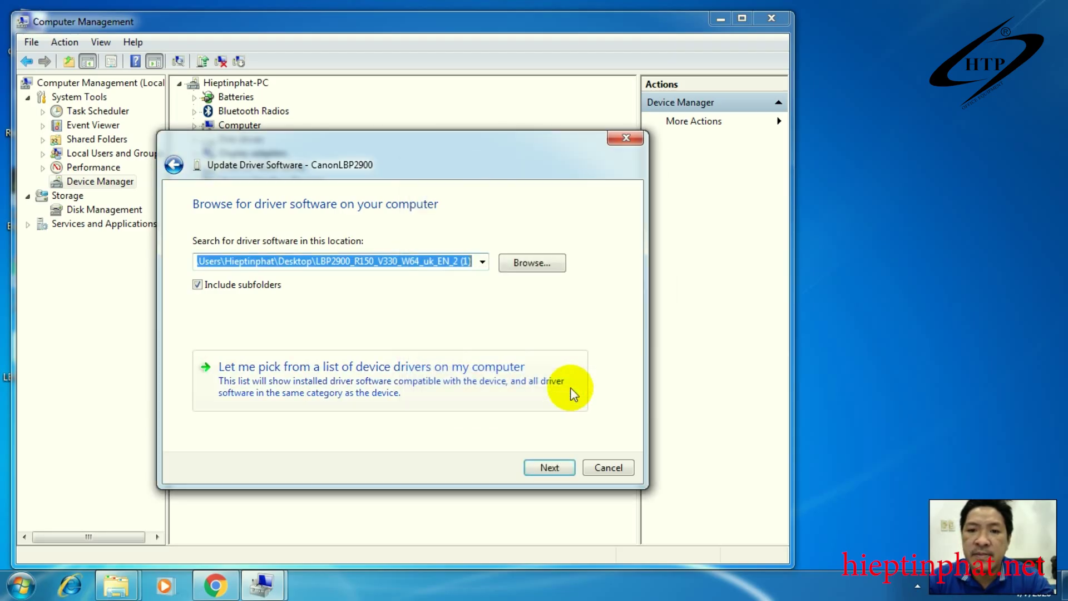
{"action": "left_click", "coordinate": [549, 467]}
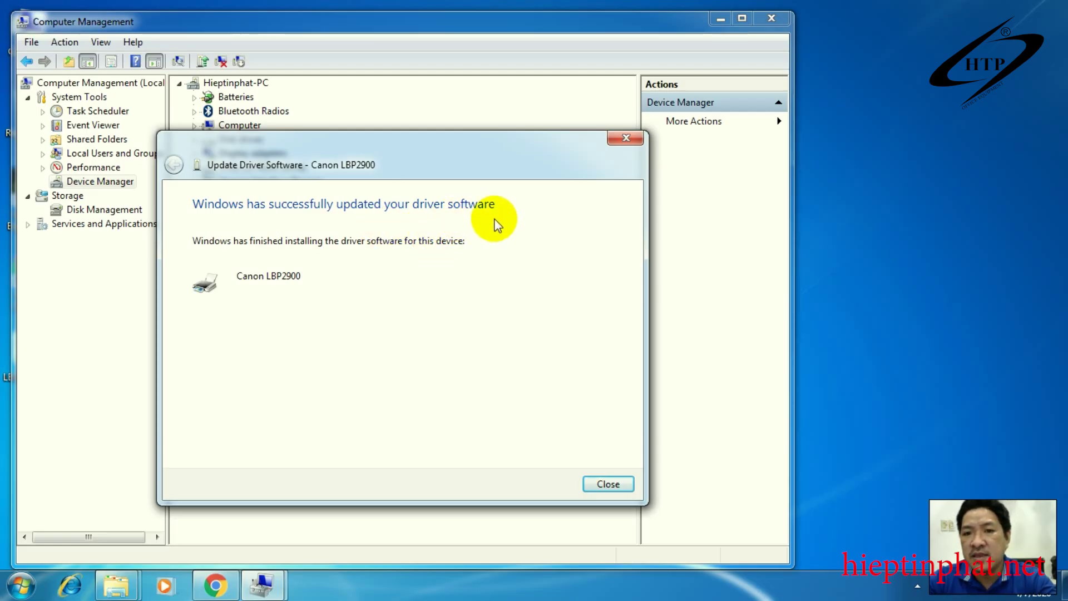
{"action": "left_click", "coordinate": [610, 485]}
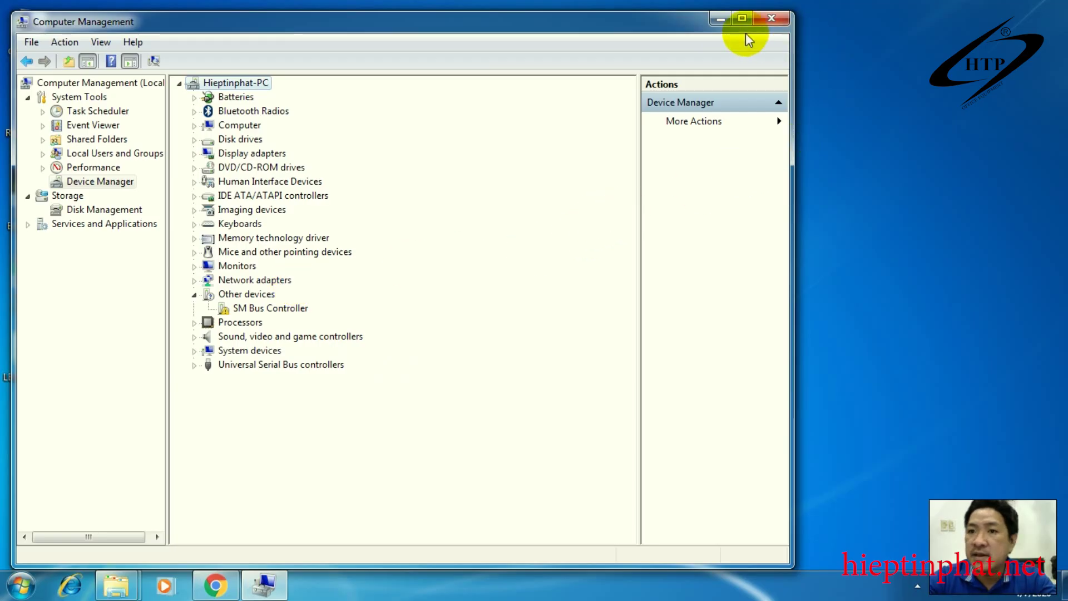
Step: Open Devices and Printers and set the Canon LBP2900 as the default printer
{"action": "left_click", "coordinate": [720, 21]}
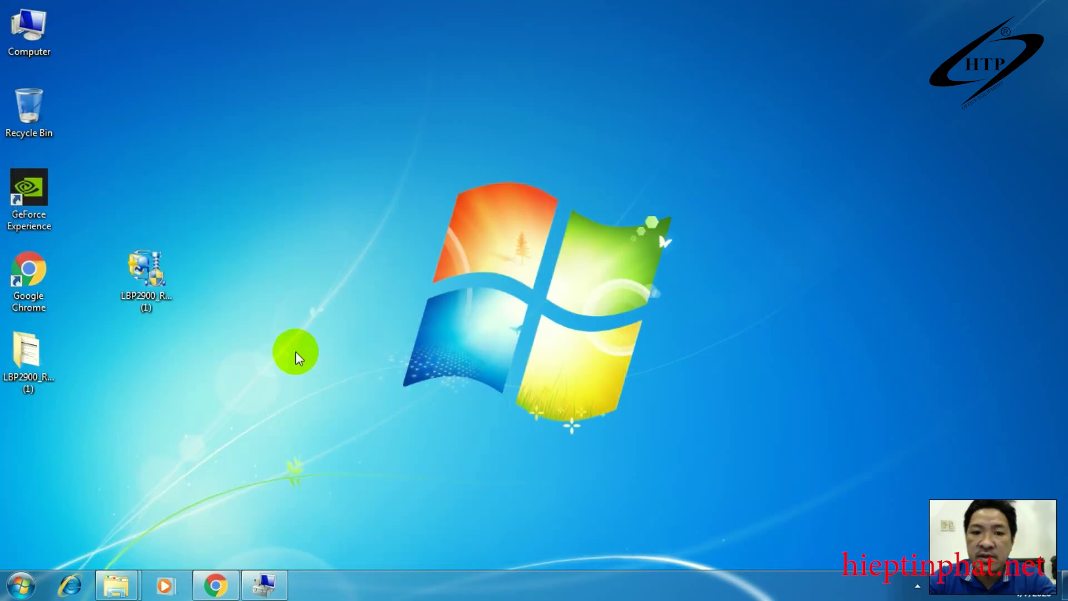
{"action": "left_click", "coordinate": [19, 585]}
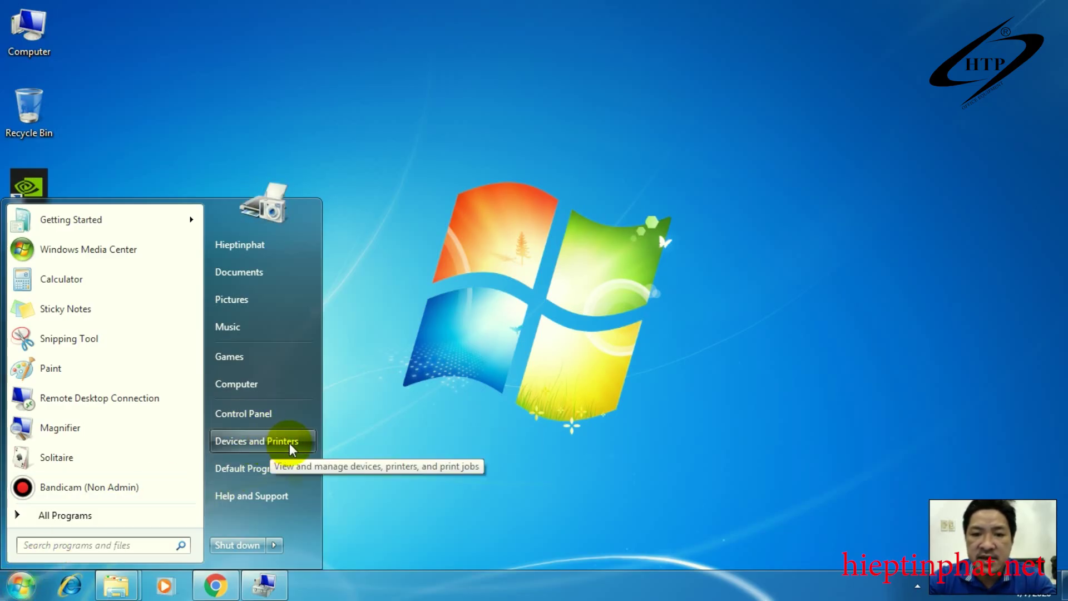
{"action": "left_click", "coordinate": [290, 442]}
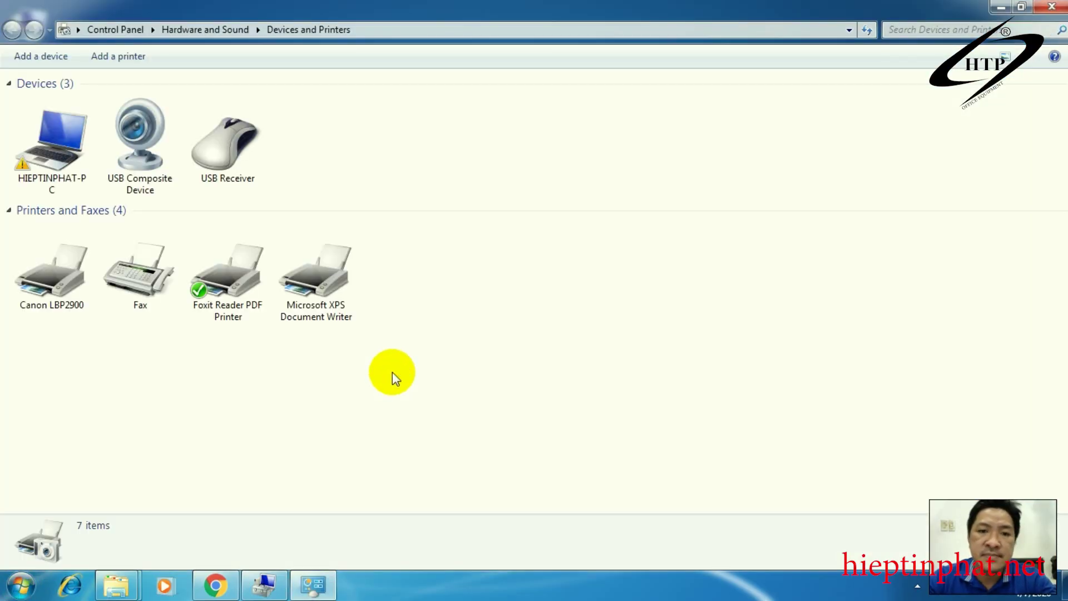
{"action": "left_click", "coordinate": [65, 306]}
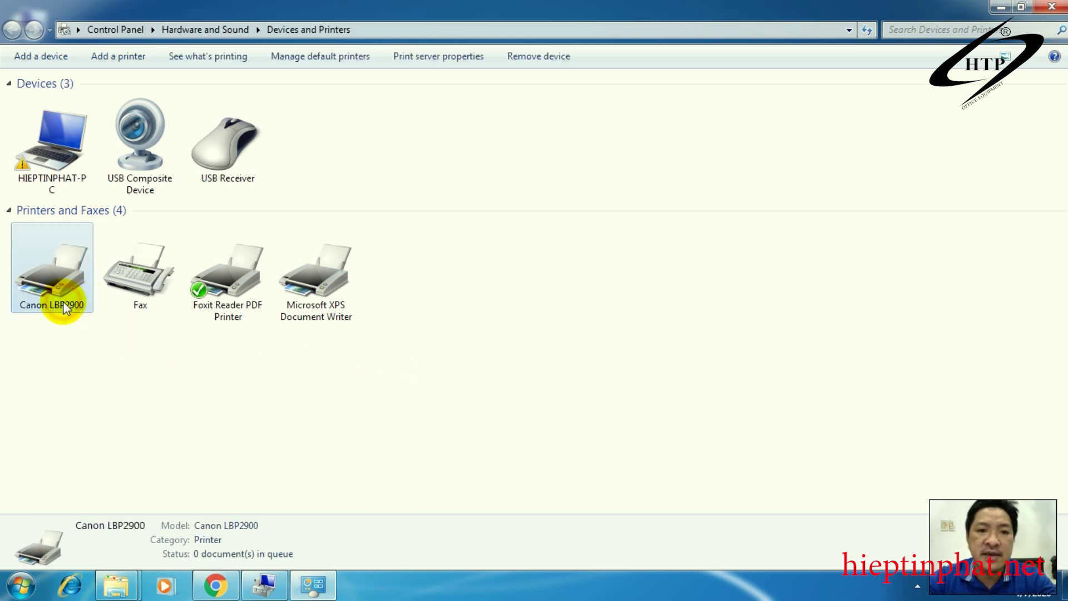
{"action": "right_click", "coordinate": [65, 295]}
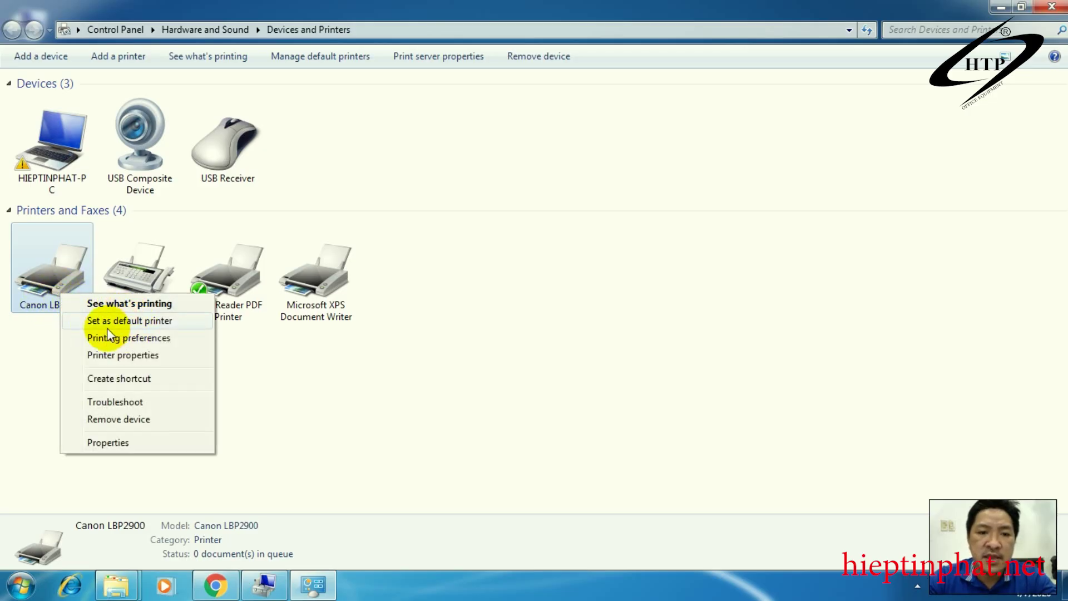
{"action": "left_click", "coordinate": [161, 322]}
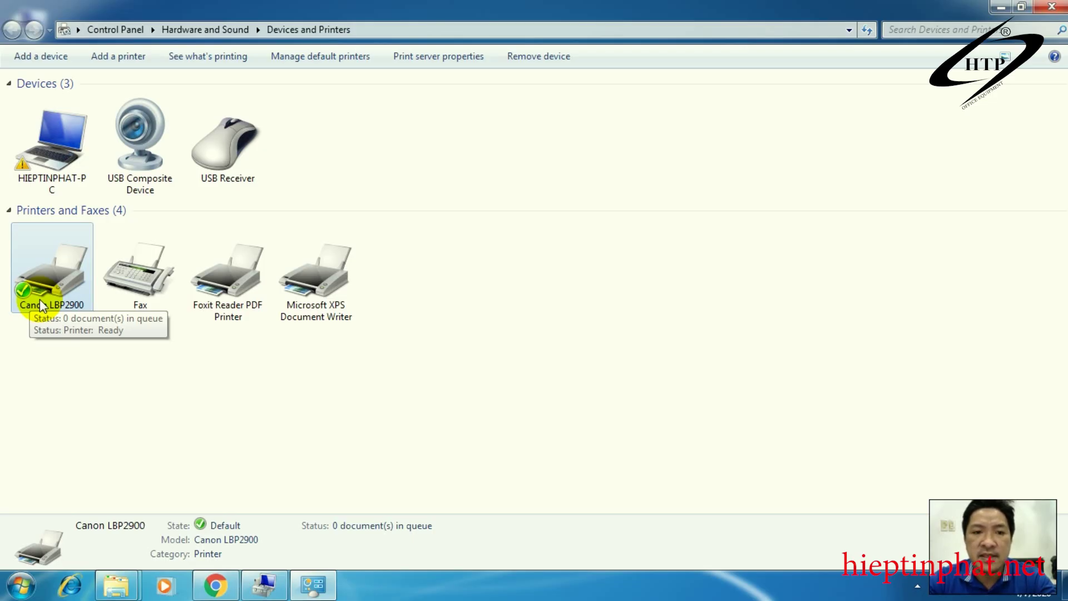
{"action": "left_click", "coordinate": [283, 402]}
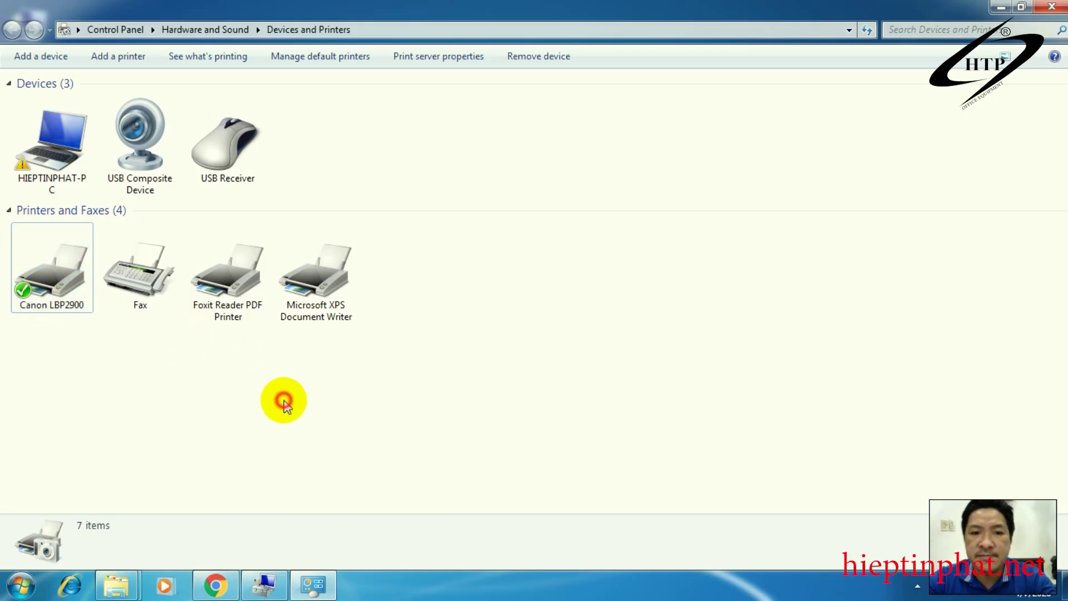
Step: Open the Canon LBP2900 printer properties and set the page size to A4 in its printing preferences
{"action": "left_click", "coordinate": [69, 299]}
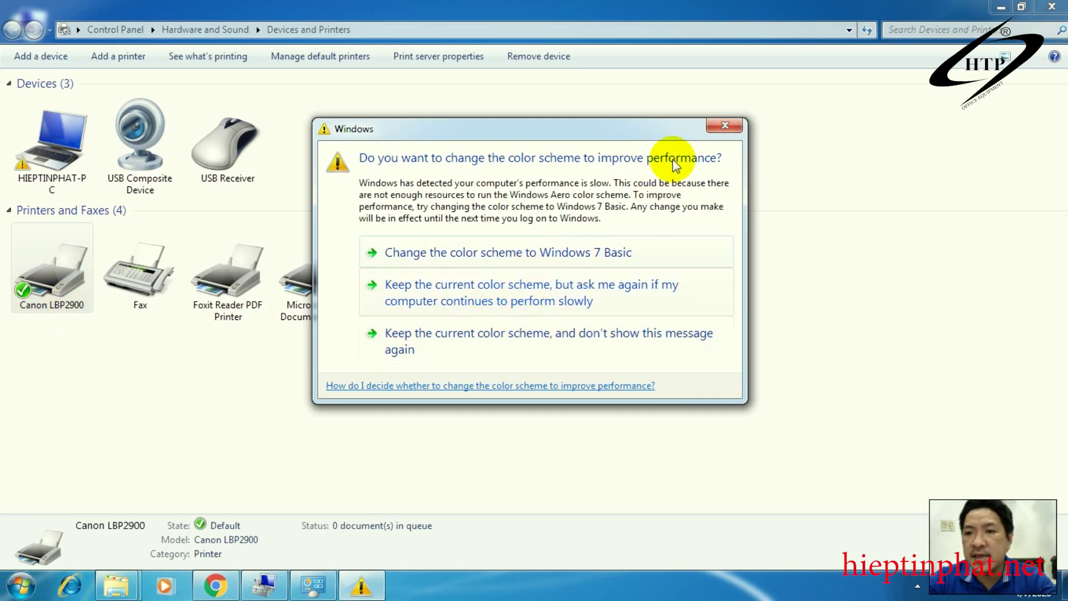
{"action": "left_click", "coordinate": [718, 131]}
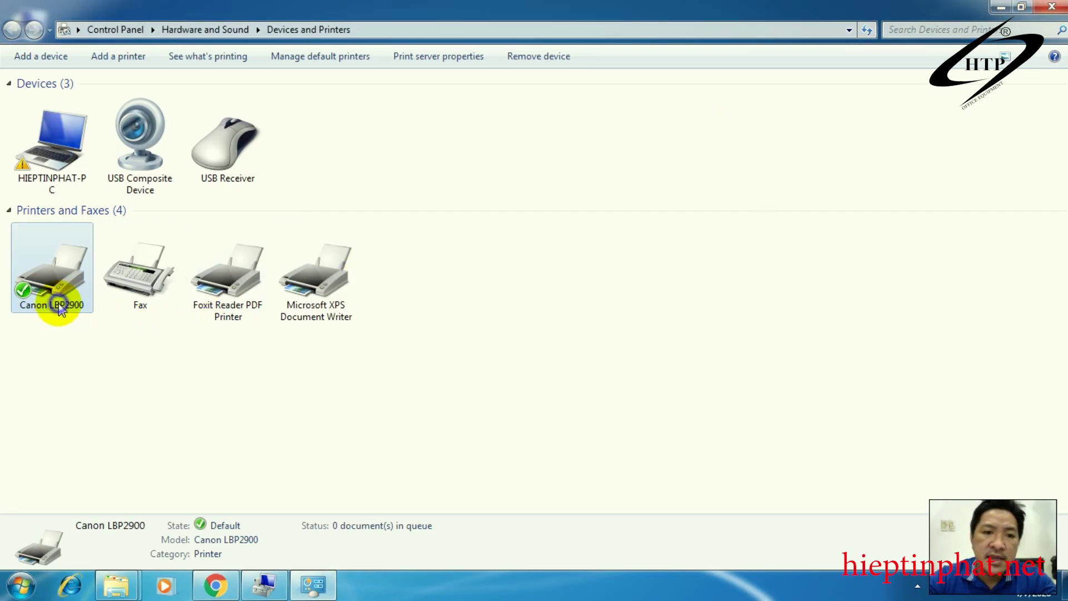
{"action": "right_click", "coordinate": [59, 303]}
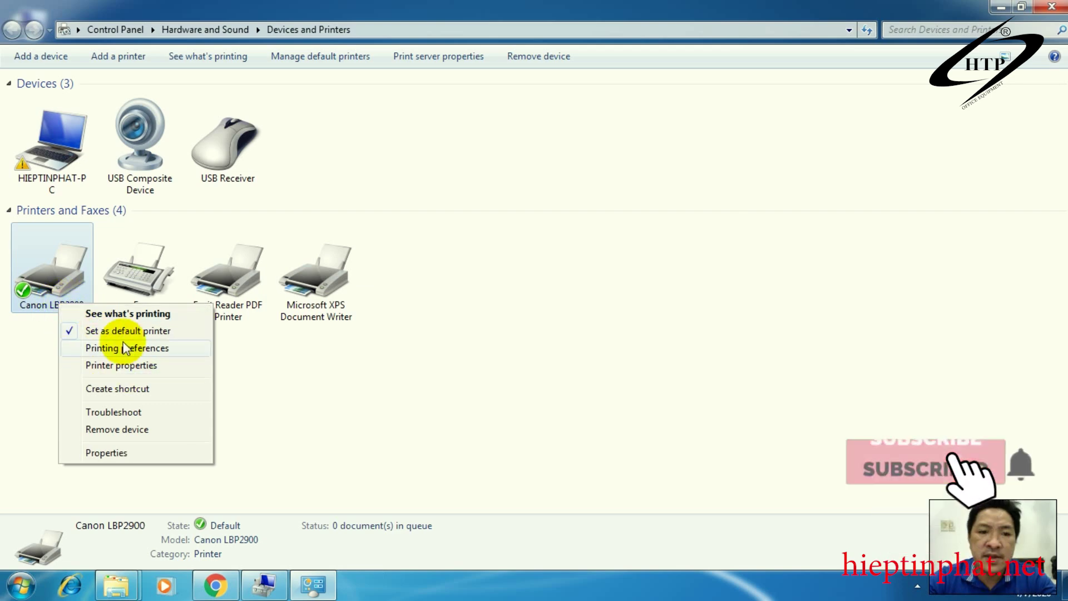
{"action": "left_click", "coordinate": [164, 367]}
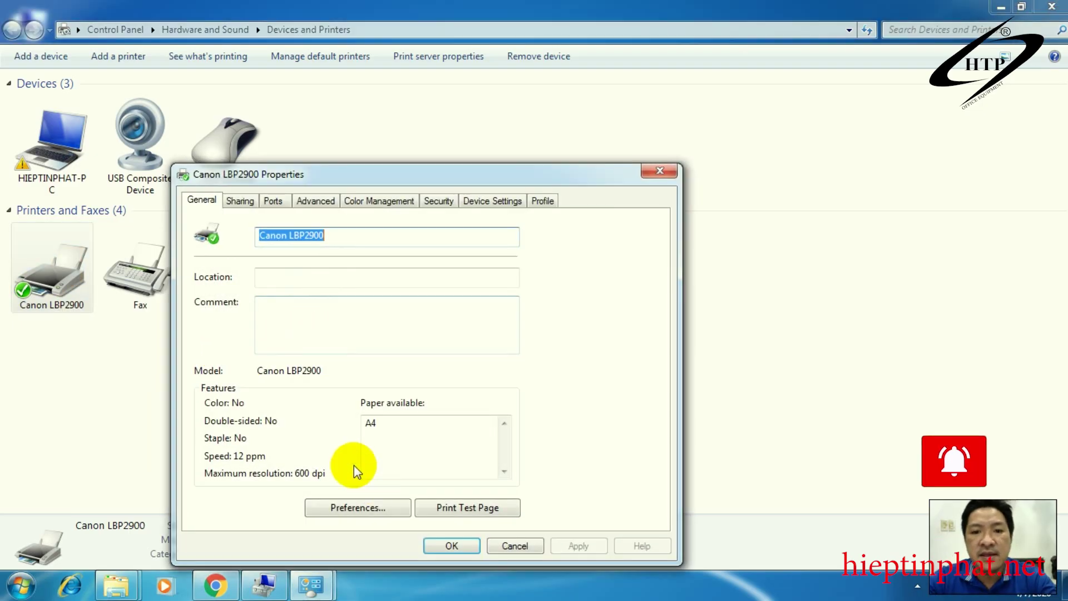
{"action": "left_click", "coordinate": [377, 509]}
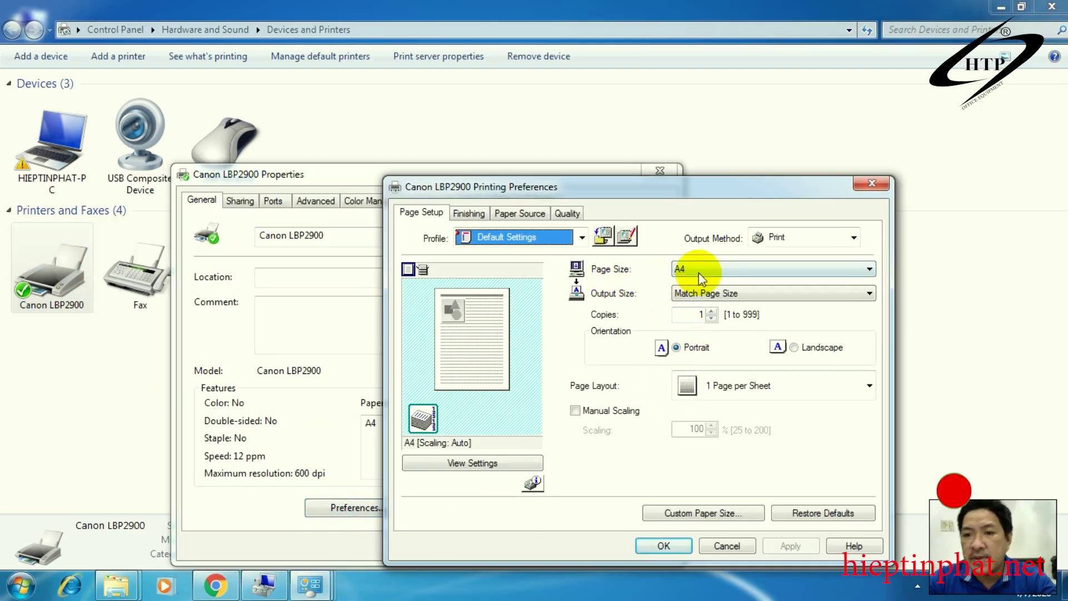
{"action": "left_click", "coordinate": [726, 269]}
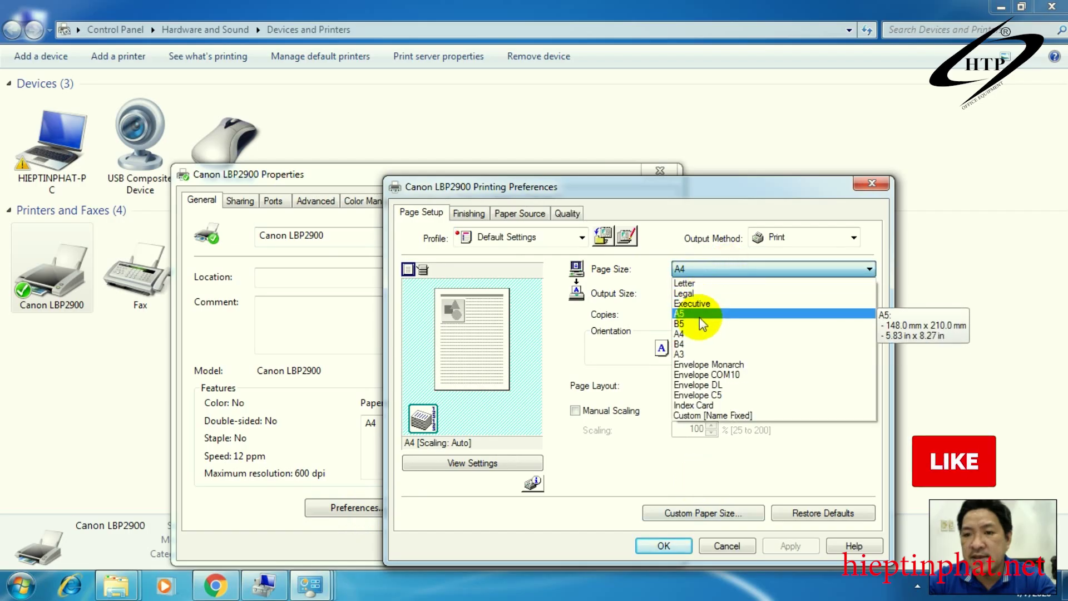
{"action": "left_click", "coordinate": [703, 334]}
{"action": "left_click", "coordinate": [664, 545]}
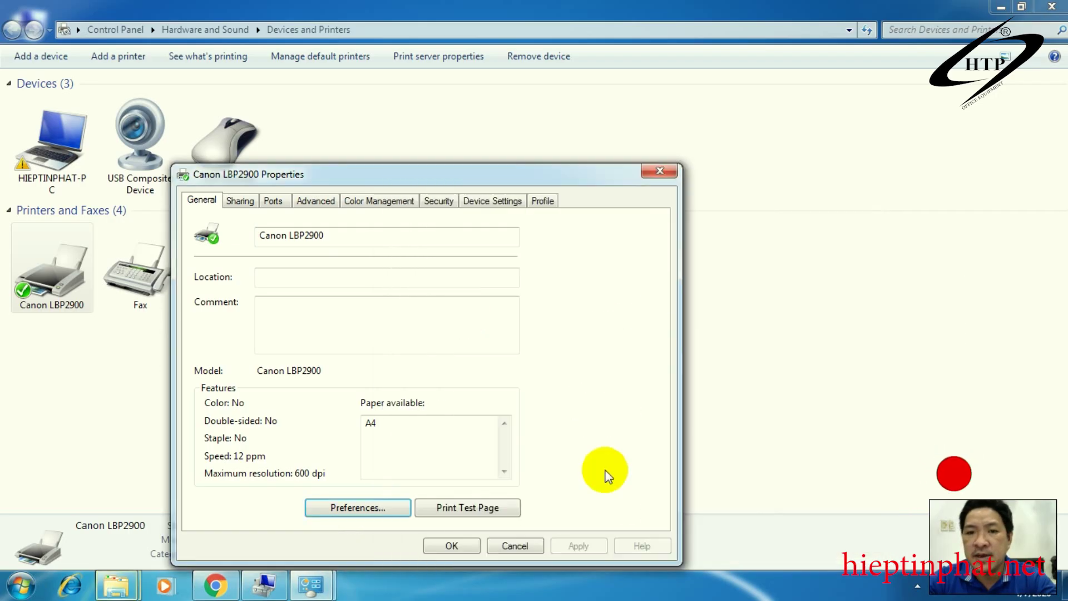
Step: Review the page setup in the Canon LBP2900's printing defaults and accept it
{"action": "left_click", "coordinate": [317, 202]}
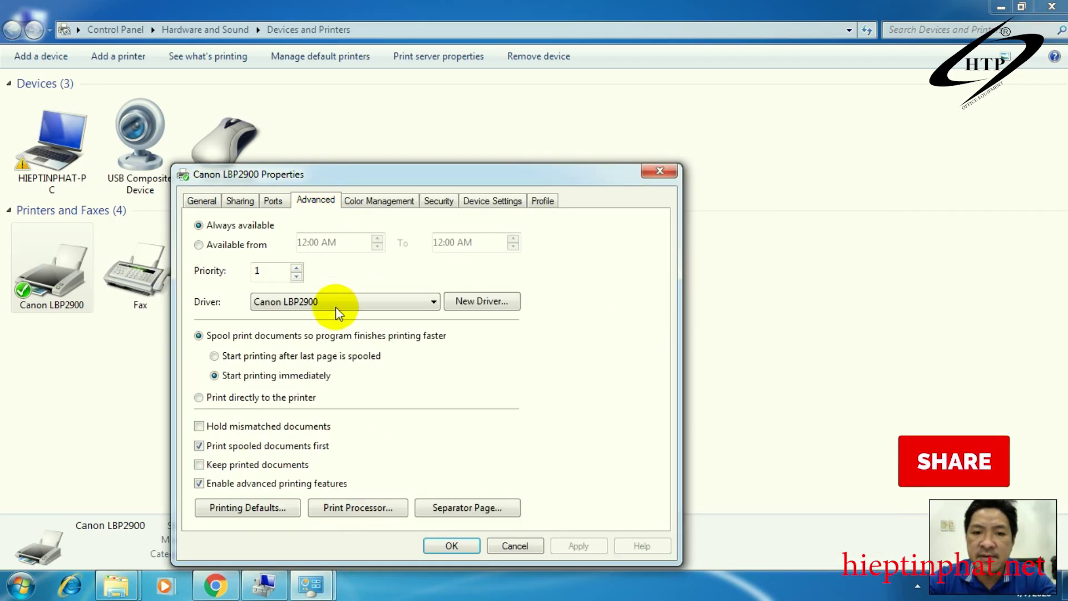
{"action": "left_click", "coordinate": [267, 513]}
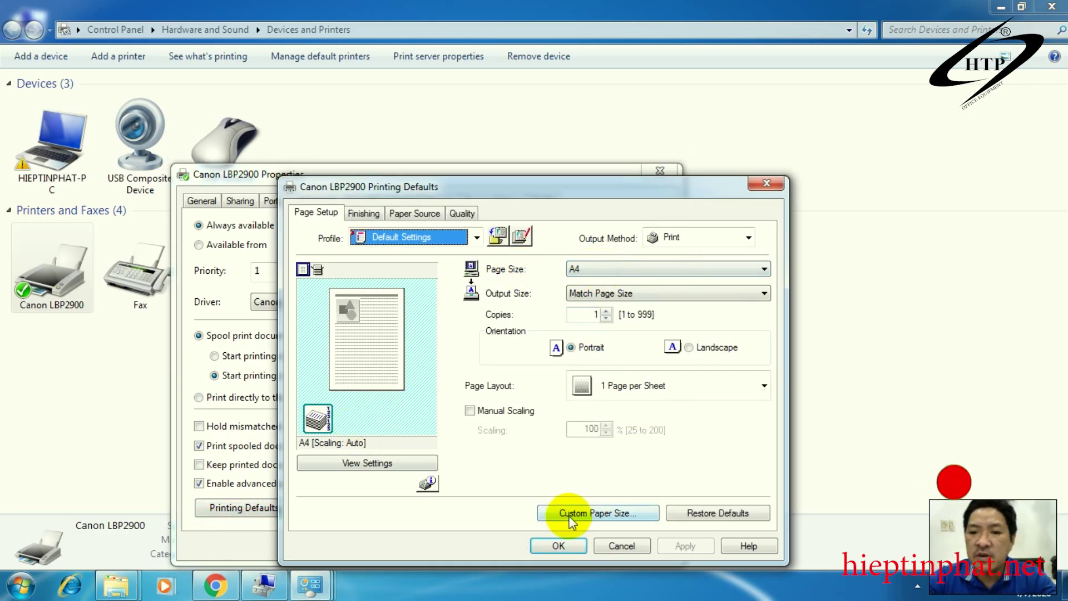
{"action": "left_click", "coordinate": [561, 543]}
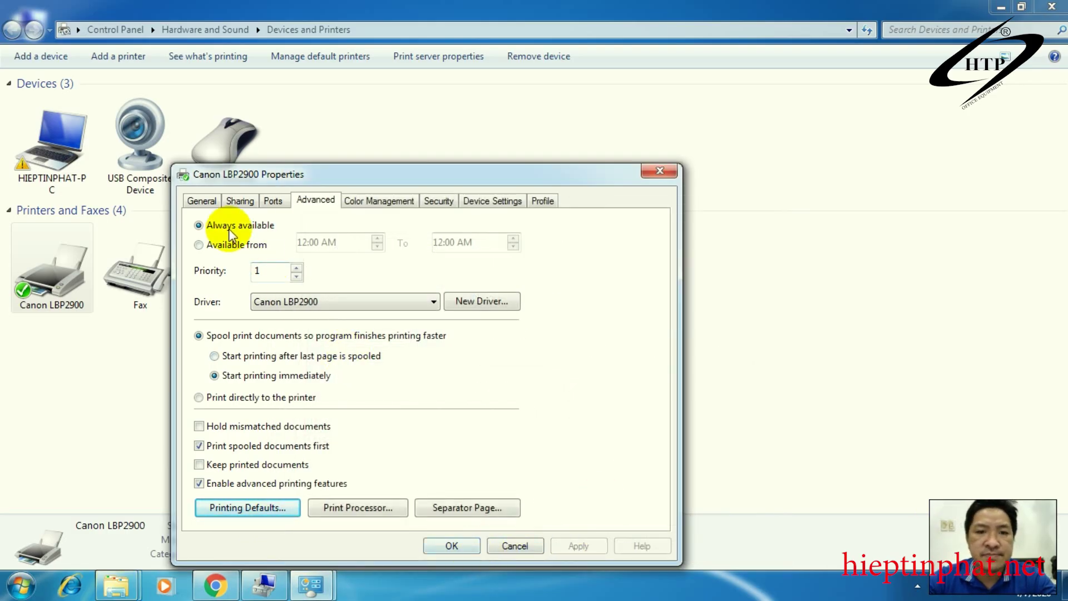
Step: Print two test pages on the Canon LBP2900 and close its properties
{"action": "left_click", "coordinate": [195, 200]}
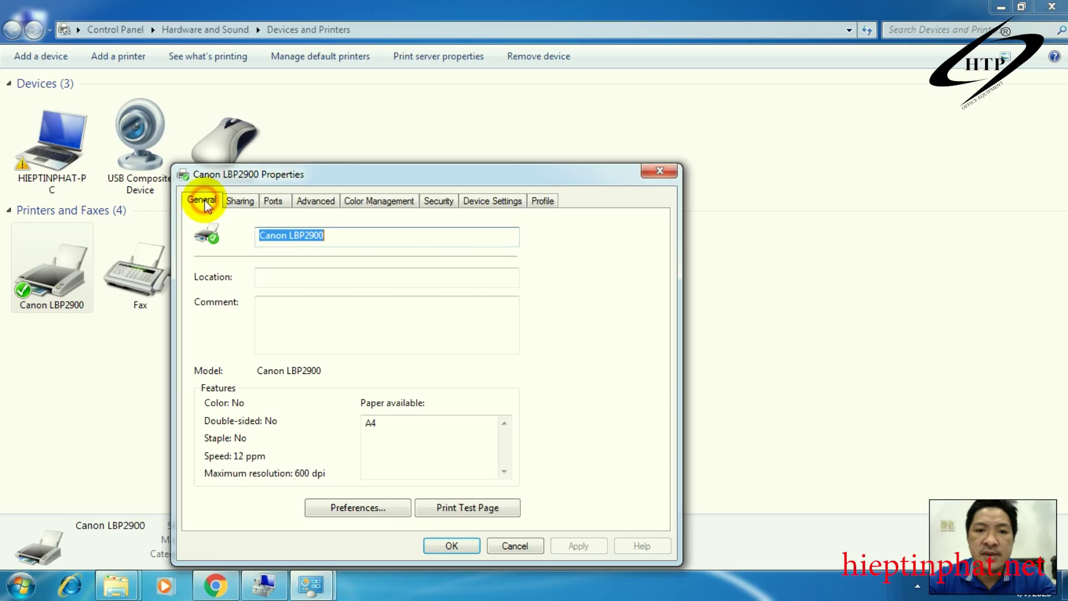
{"action": "left_click", "coordinate": [495, 511]}
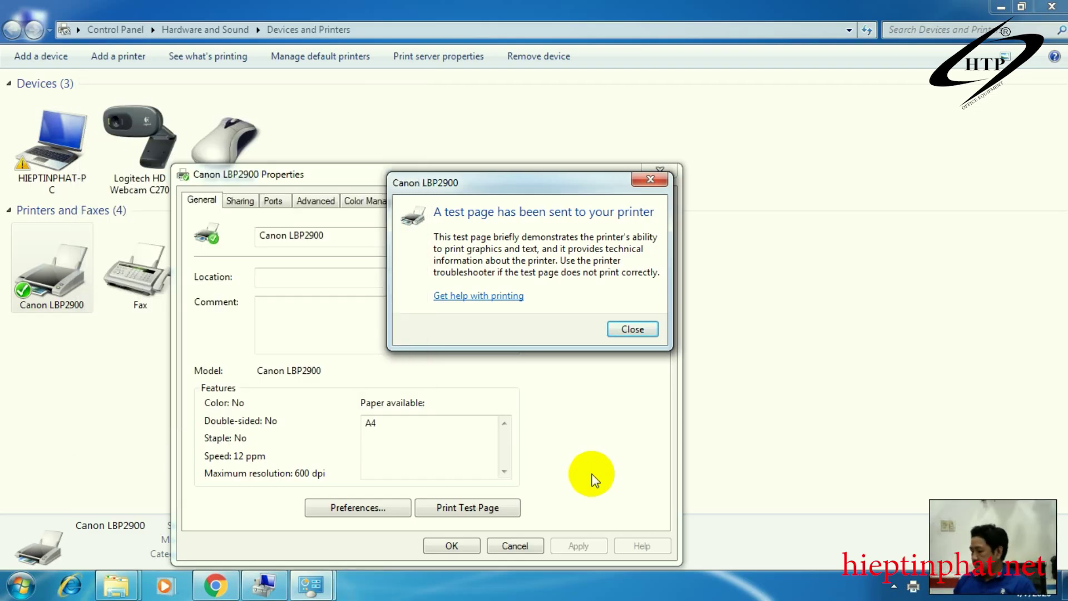
{"action": "key", "text": "Return"}
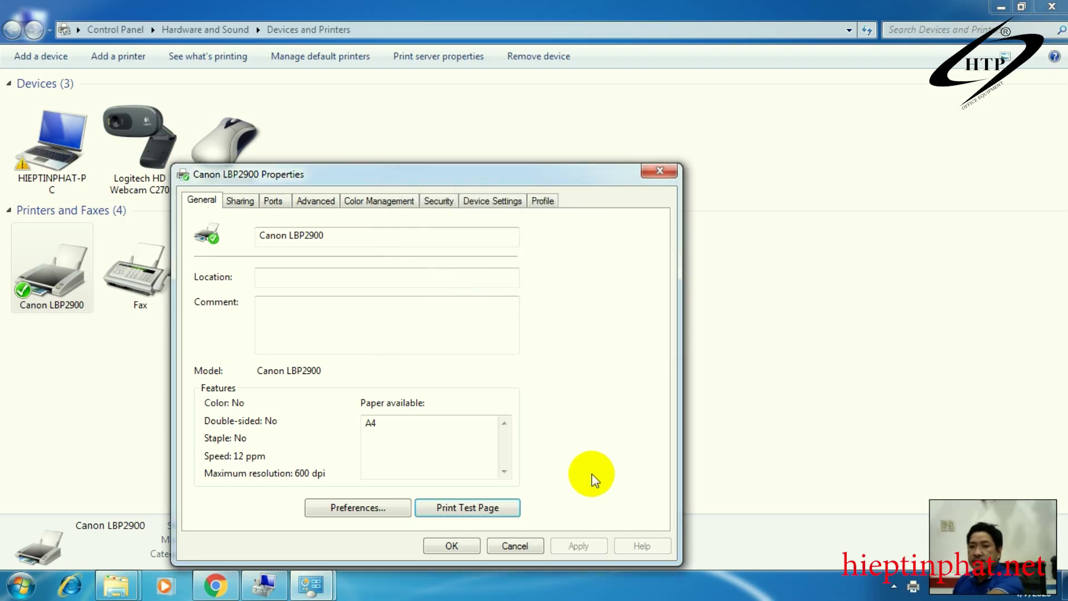
{"action": "key", "text": "Return"}
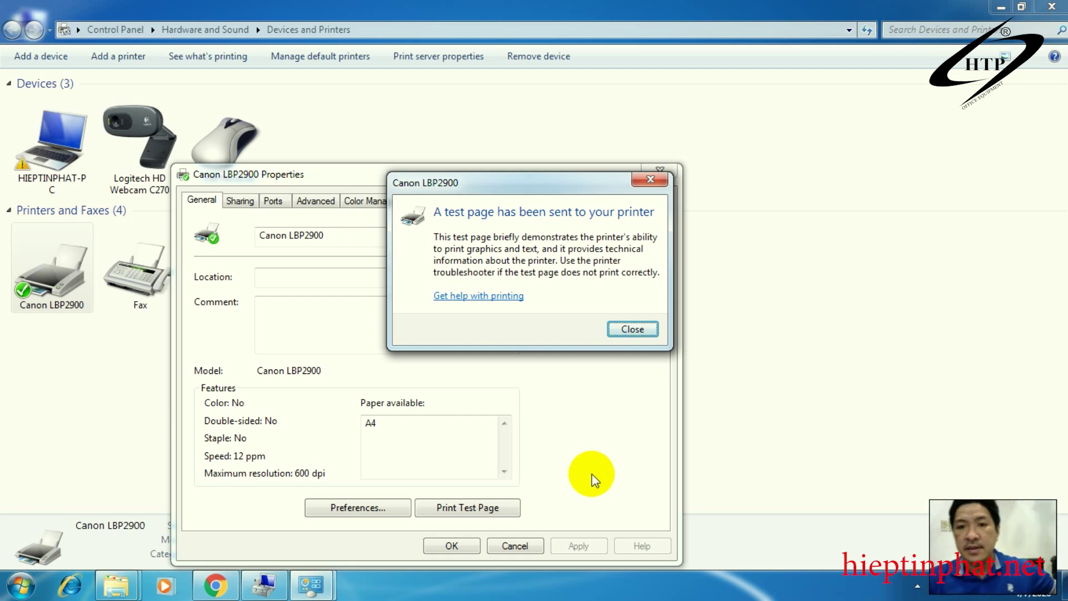
{"action": "left_click", "coordinate": [643, 328]}
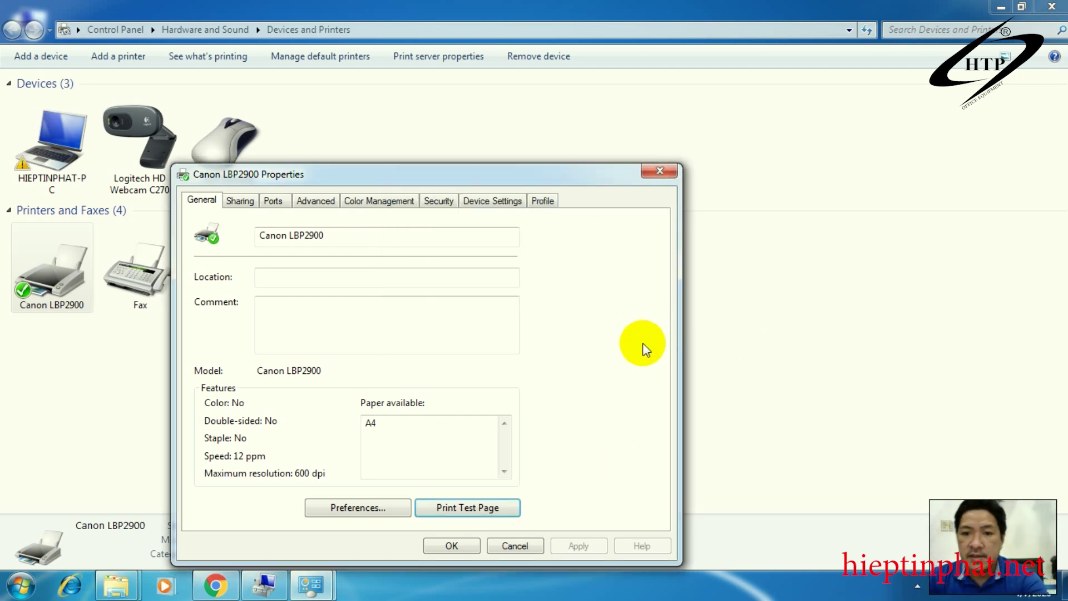
{"action": "left_click", "coordinate": [442, 546]}
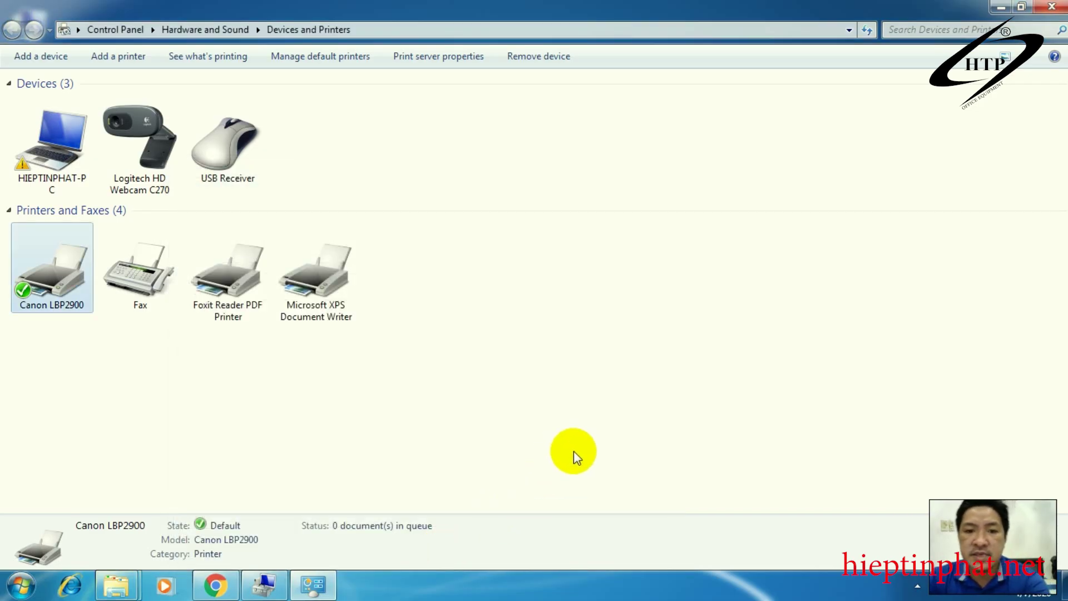
Step: Run the Setup application from the x64 driver folder and accept the licence agreement in the CAPT Printer Driver wizard
{"action": "left_click", "coordinate": [123, 589]}
{"action": "left_click", "coordinate": [253, 505]}
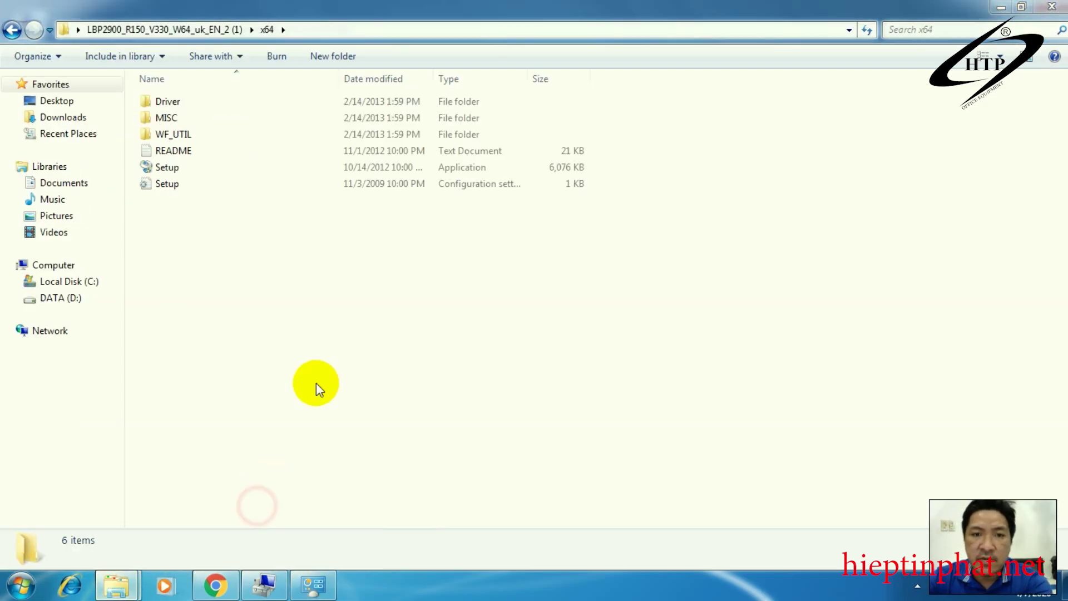
{"action": "left_click", "coordinate": [178, 167]}
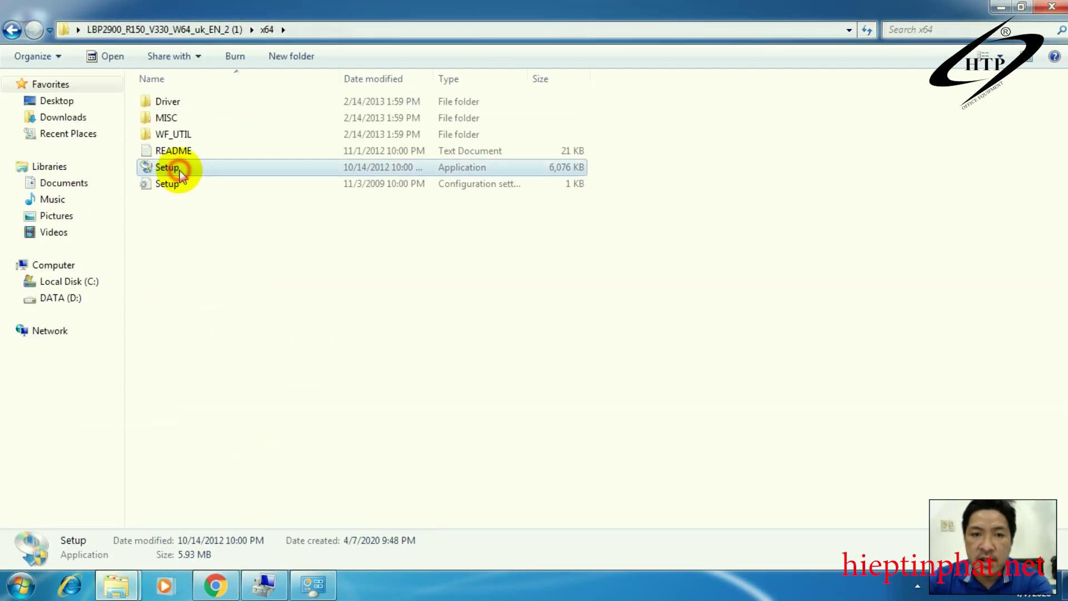
{"action": "right_click", "coordinate": [210, 171]}
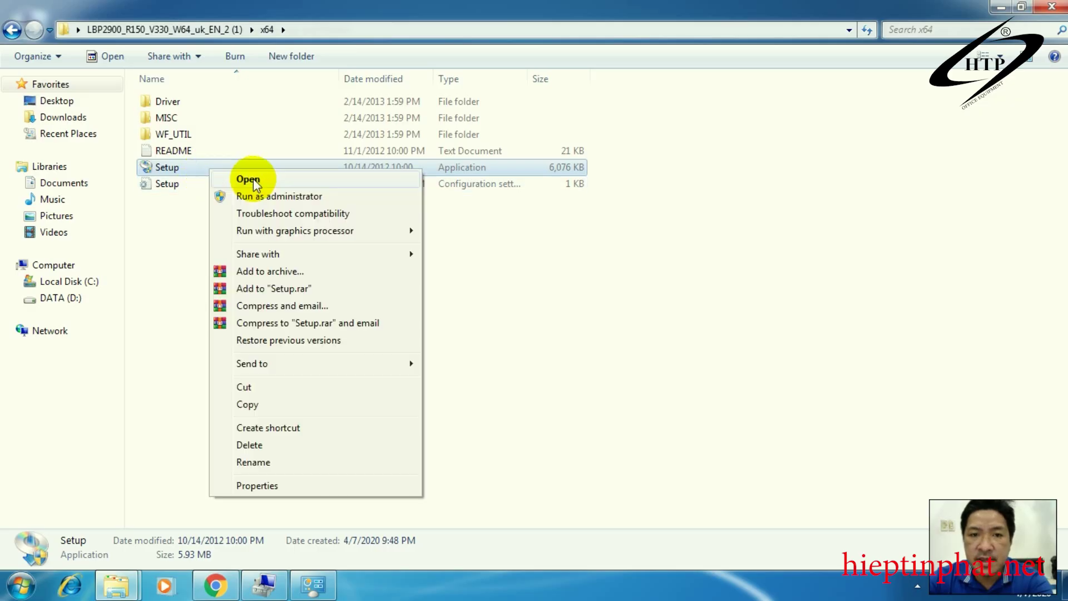
{"action": "left_click", "coordinate": [252, 178]}
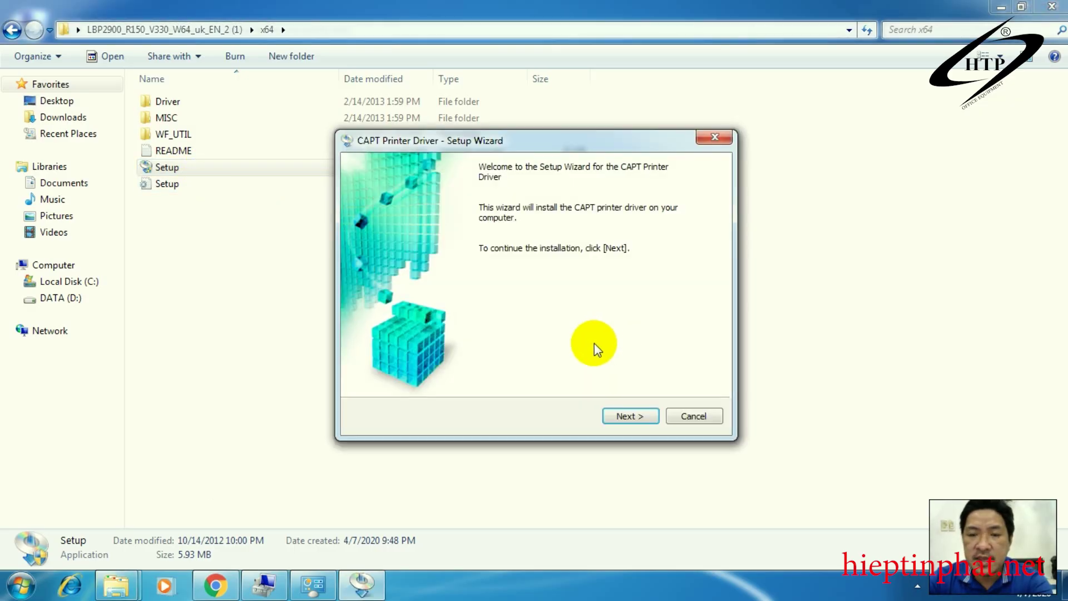
{"action": "left_click", "coordinate": [636, 415]}
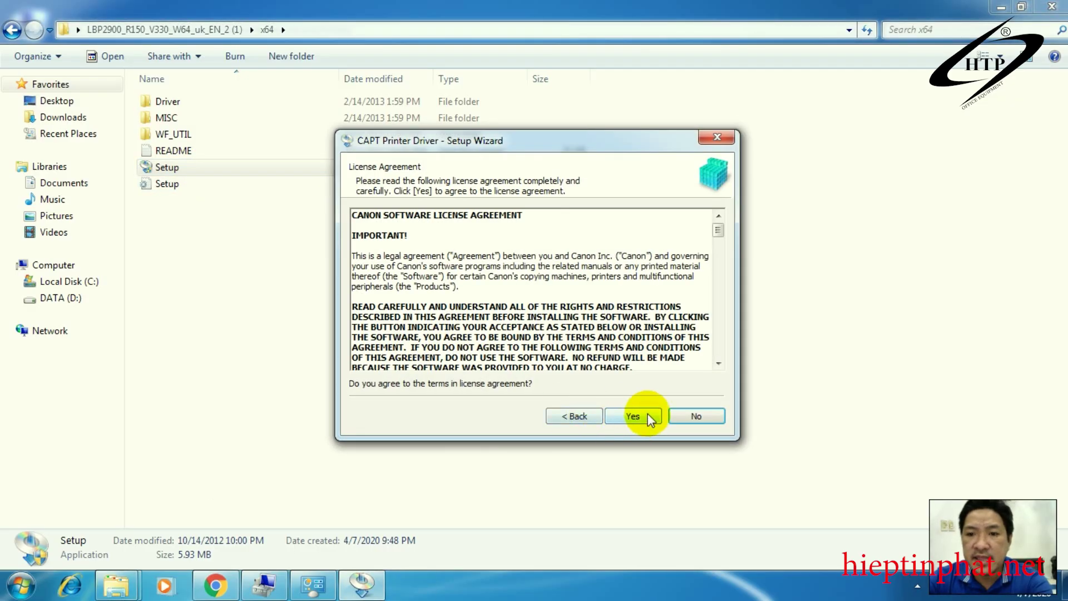
{"action": "left_click", "coordinate": [640, 416]}
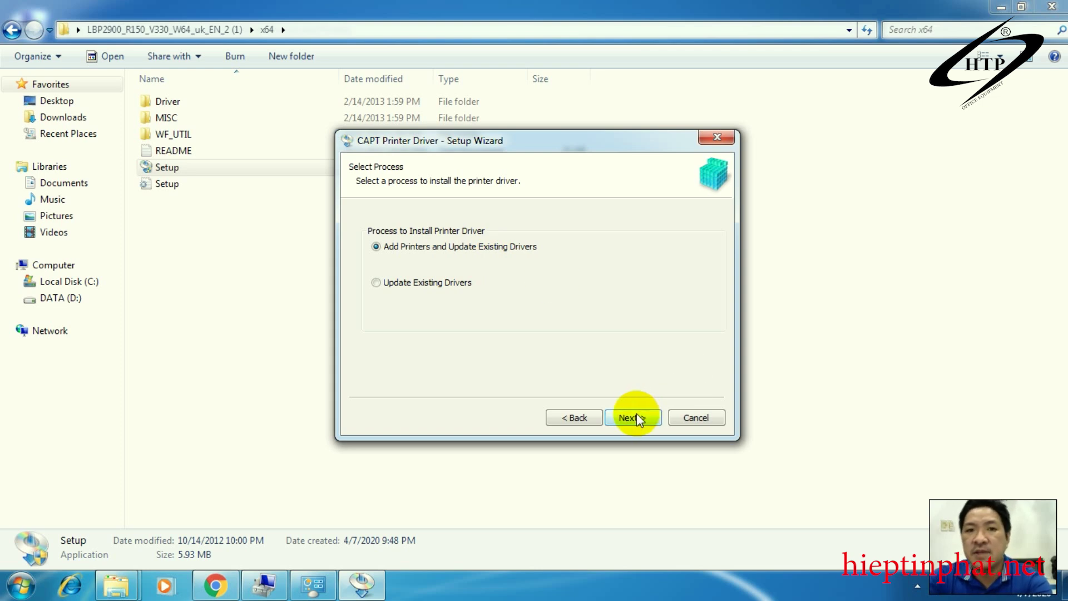
Step: Cancel the CAPT Printer Driver setup before choosing an installation process and exit the wizard
{"action": "left_click", "coordinate": [691, 419]}
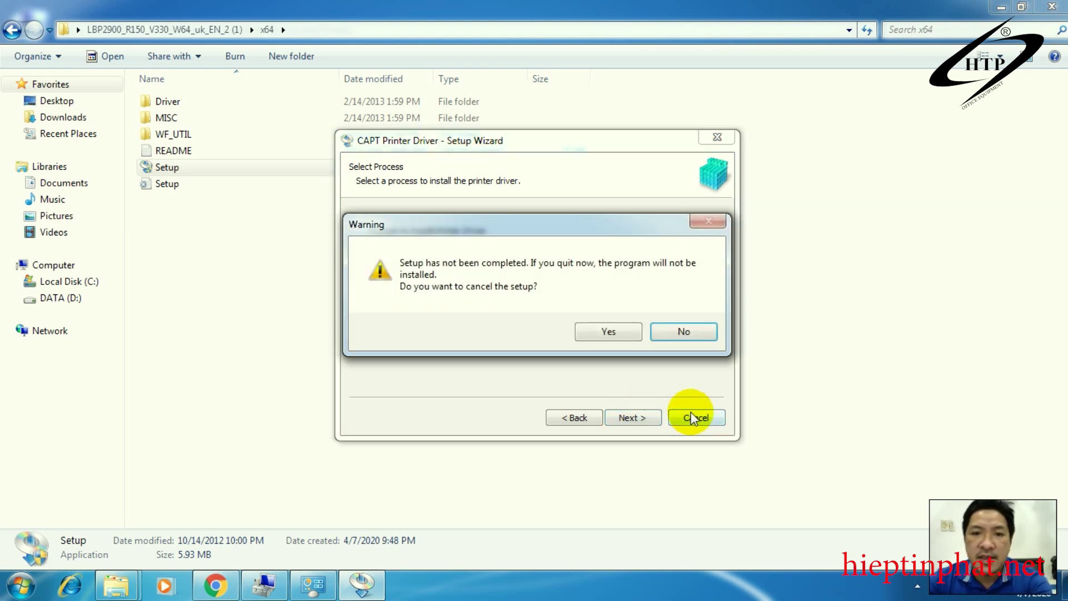
{"action": "left_click", "coordinate": [614, 333]}
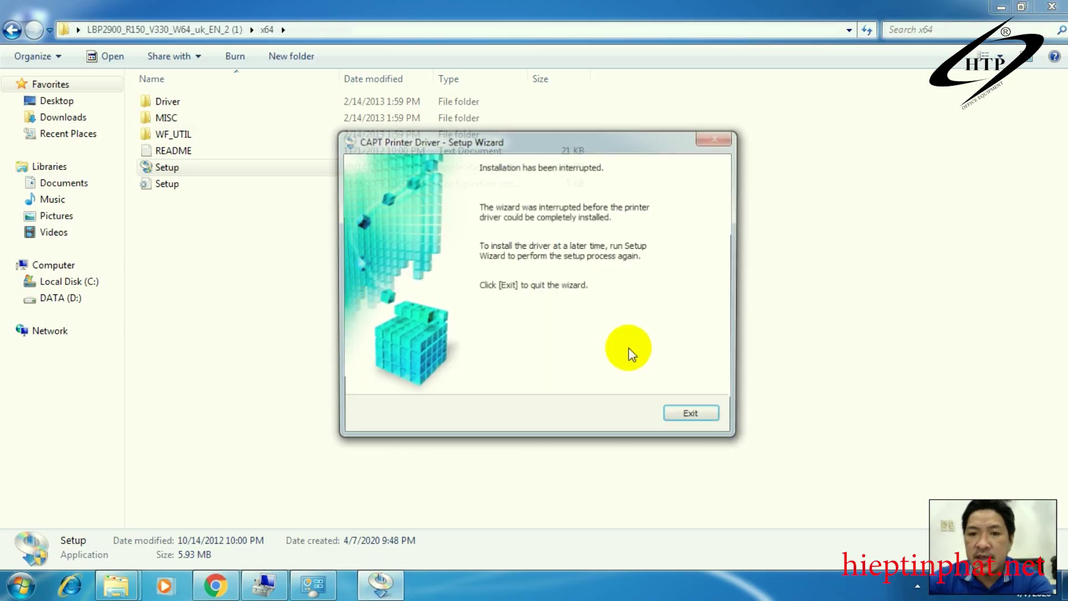
{"action": "left_click", "coordinate": [692, 417]}
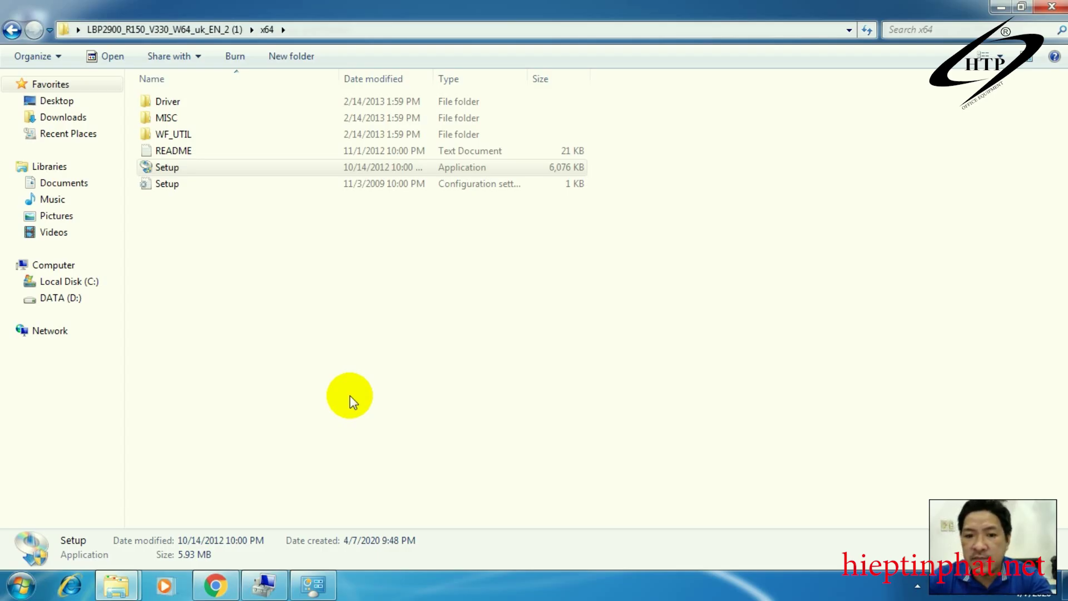
Step: Remove the Canon LBP2900 printer from Devices and Printers, confirming the removal
{"action": "left_click", "coordinate": [312, 584]}
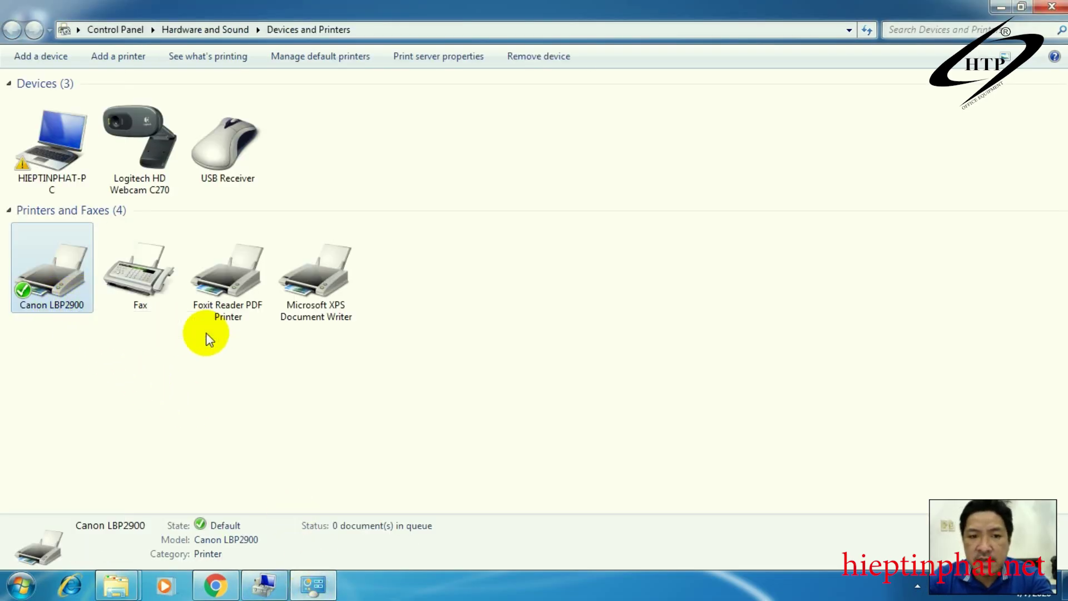
{"action": "right_click", "coordinate": [71, 304]}
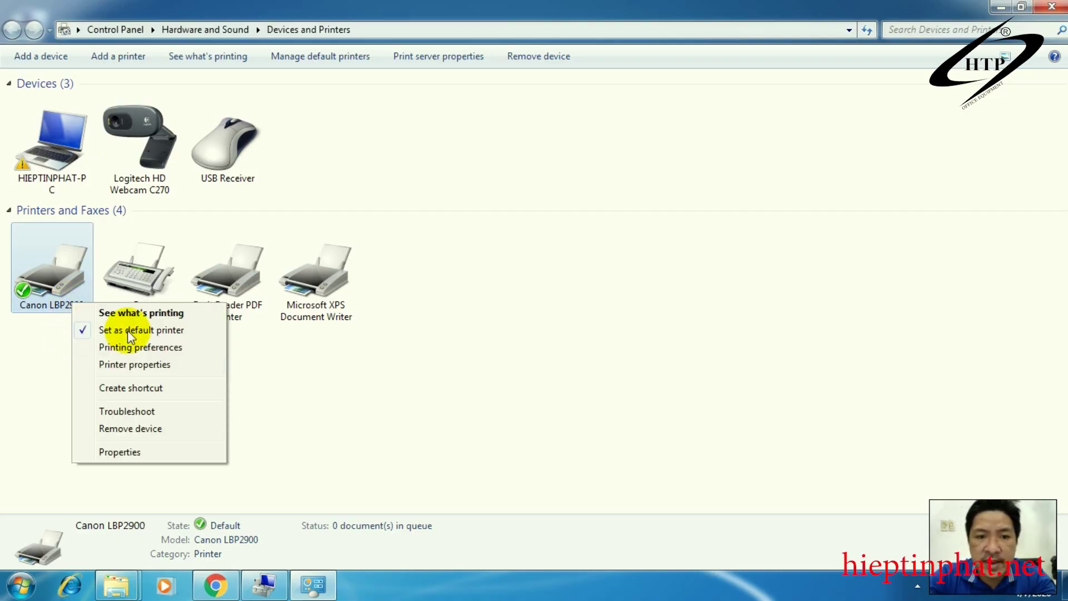
{"action": "left_click", "coordinate": [156, 431]}
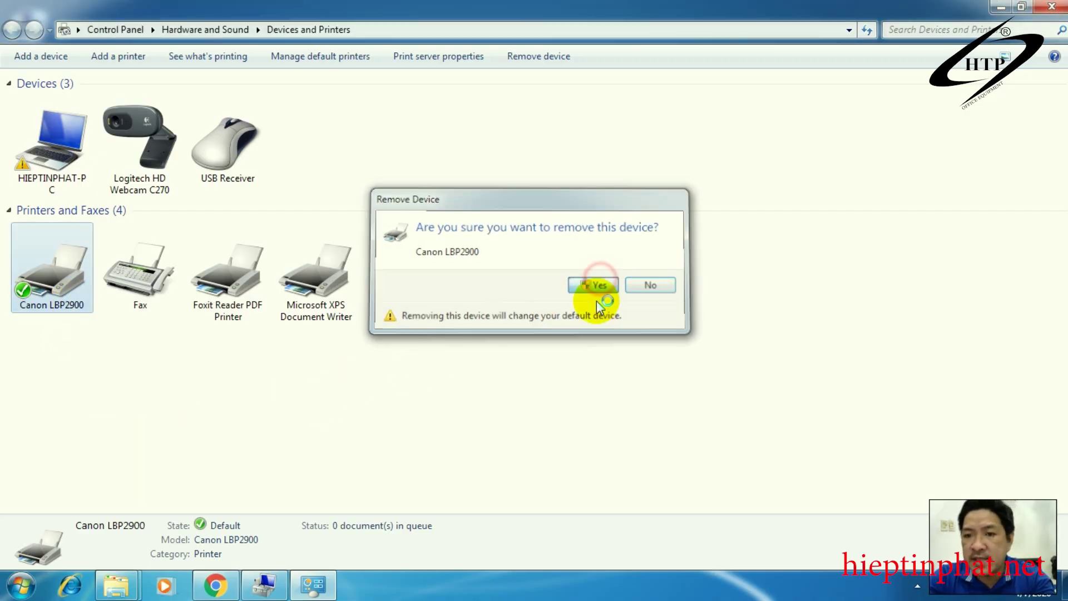
{"action": "left_click", "coordinate": [593, 286]}
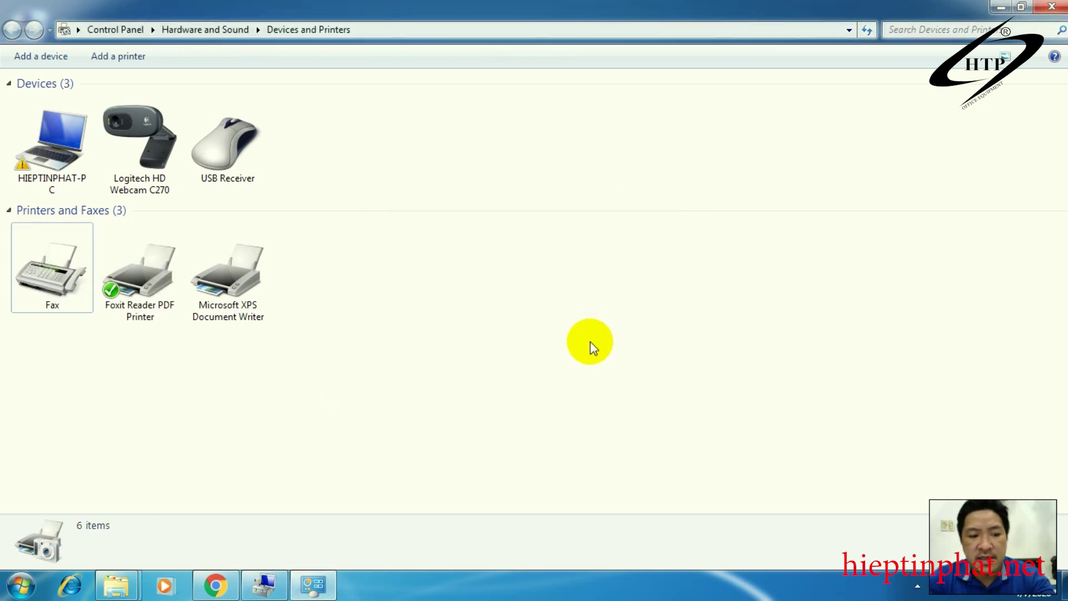